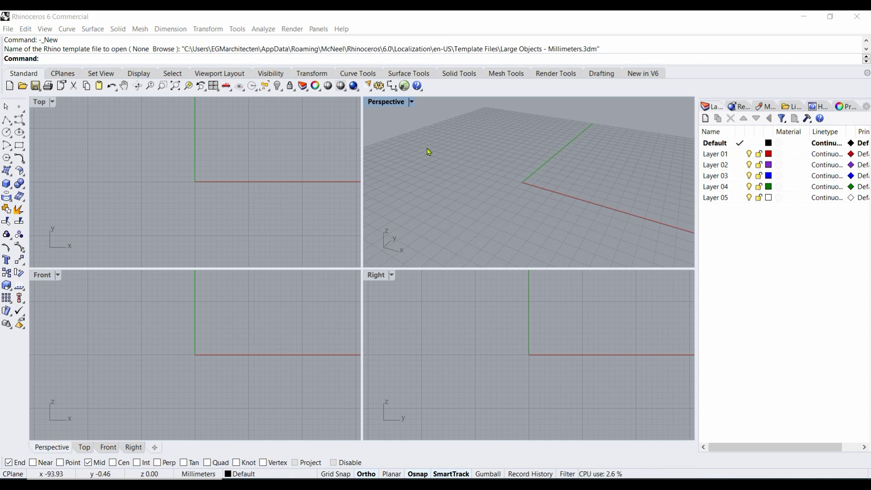
Maximize the Perspective viewport so it alone fills the modelling window
double_click(386, 102)
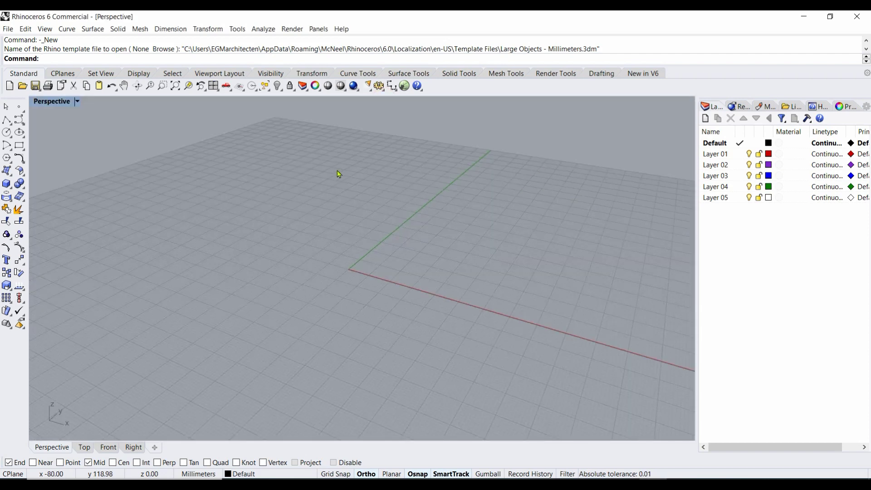
scroll(328, 209, down, 5)
scroll(329, 208, up, 4)
scroll(328, 210, down, 6)
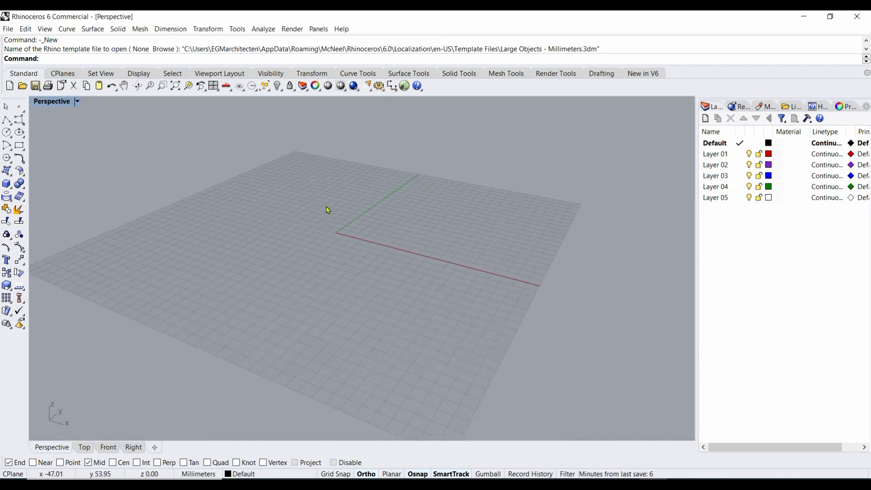
scroll(328, 209, up, 4)
scroll(328, 210, down, 5)
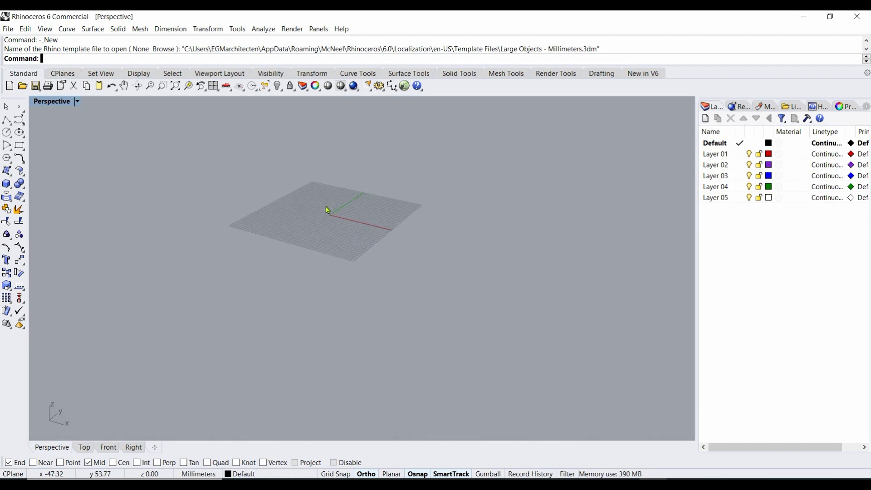
scroll(328, 210, up, 5)
scroll(328, 210, down, 5)
scroll(328, 209, up, 6)
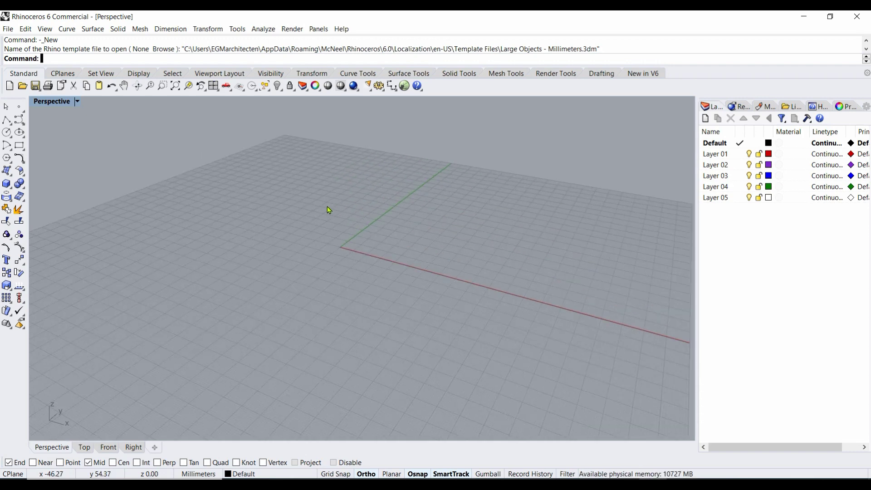
scroll(344, 229, down, 5)
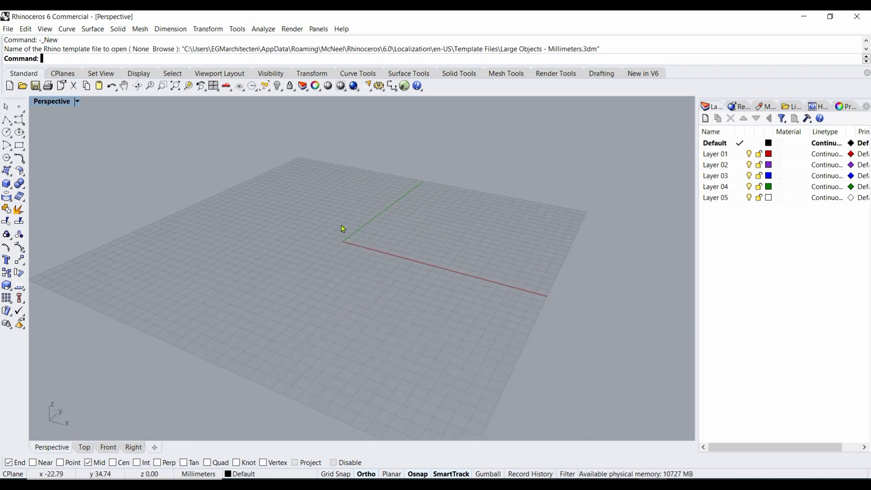
scroll(342, 228, up, 5)
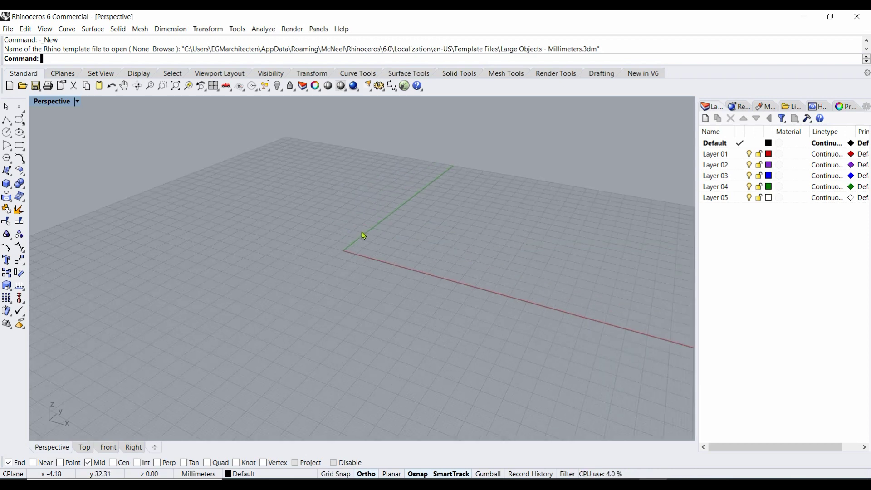
right_drag(365, 235, 260, 227)
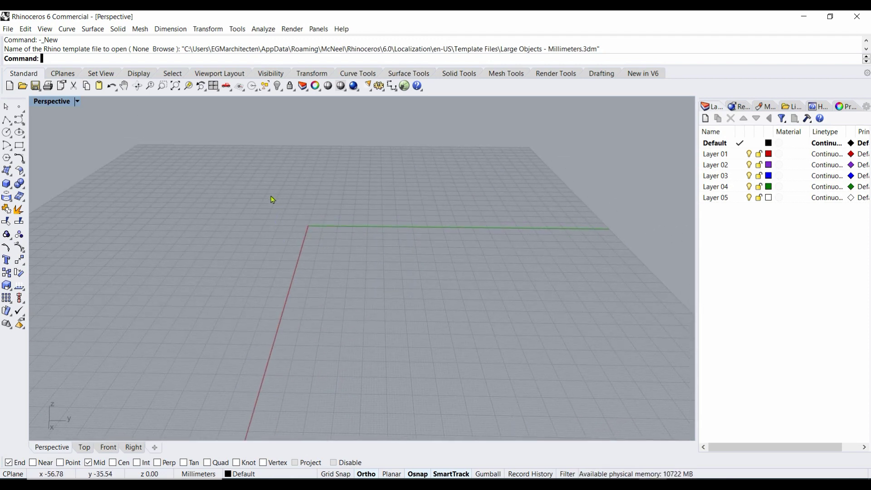
scroll(272, 202, down, 3)
scroll(245, 203, up, 3)
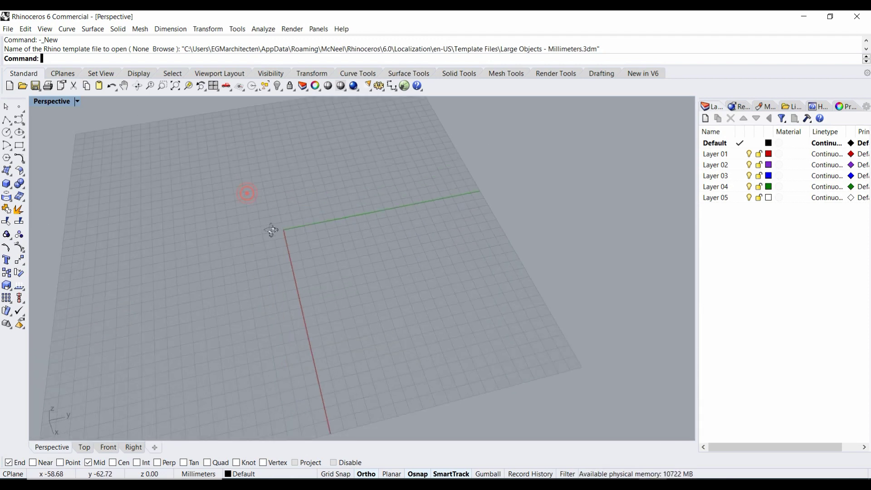
right_drag(273, 229, 199, 159)
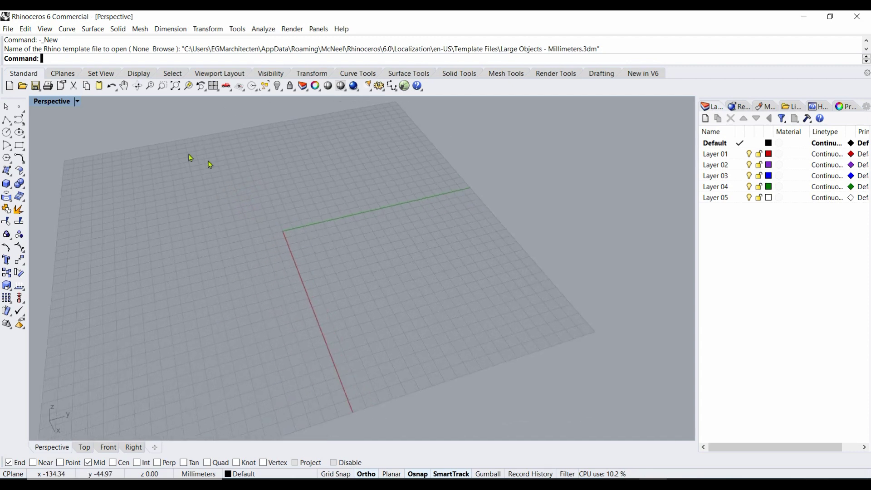
double_click(59, 105)
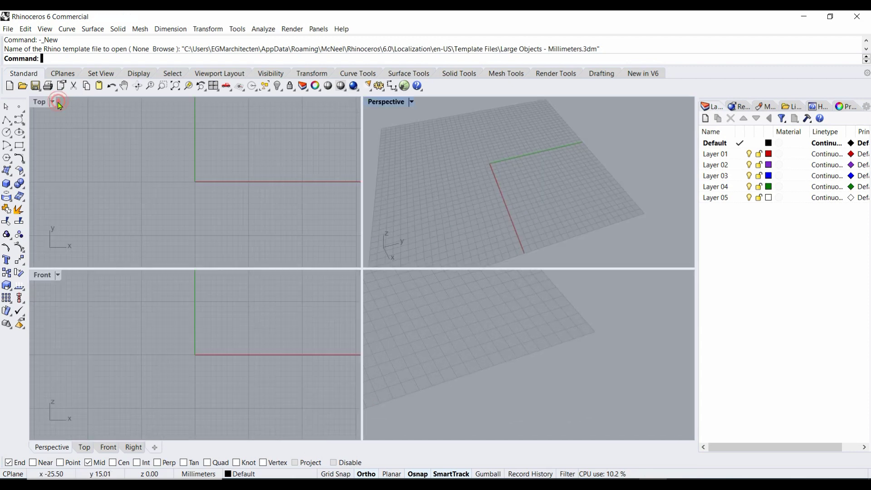
double_click(393, 106)
scroll(407, 236, down, 4)
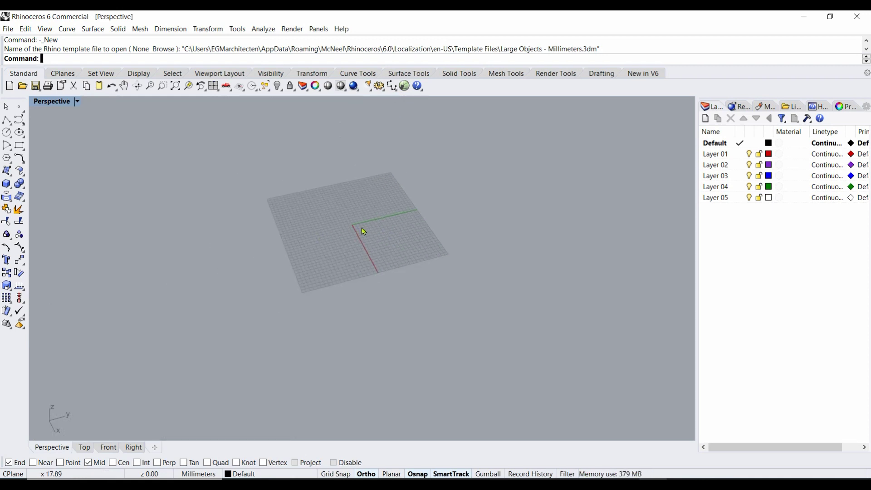
scroll(331, 237, down, 3)
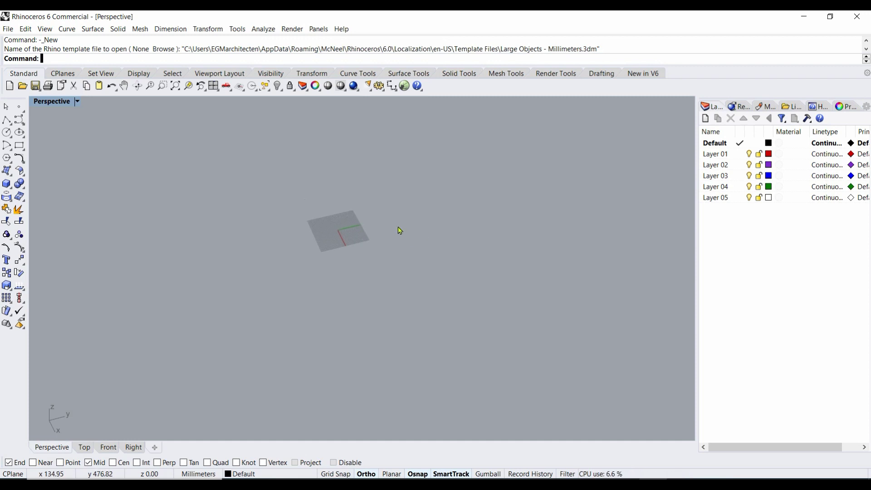
scroll(446, 213, up, 3)
scroll(445, 213, up, 1)
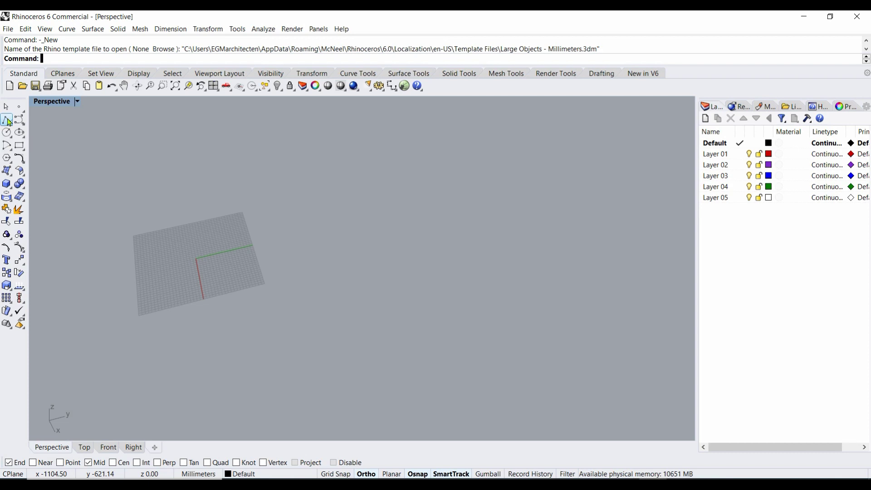
text(Polyline)
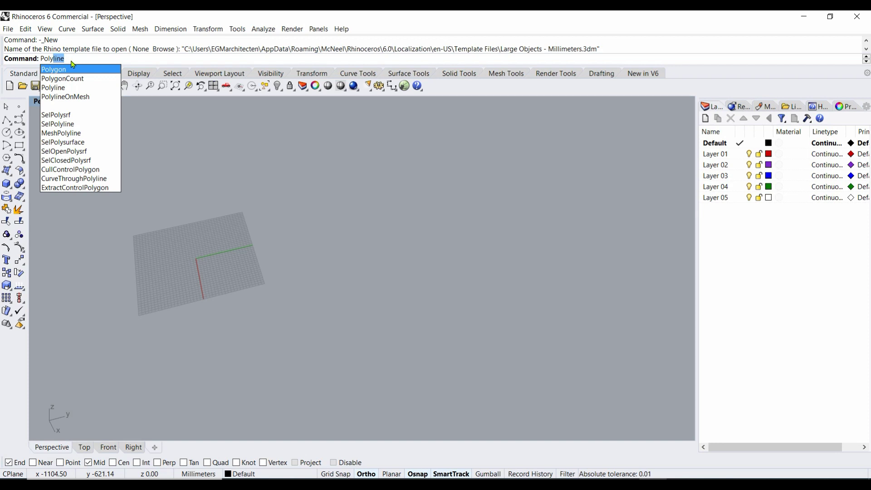
Start a polyline, placing its first corner in open space with Ortho on
key(Return)
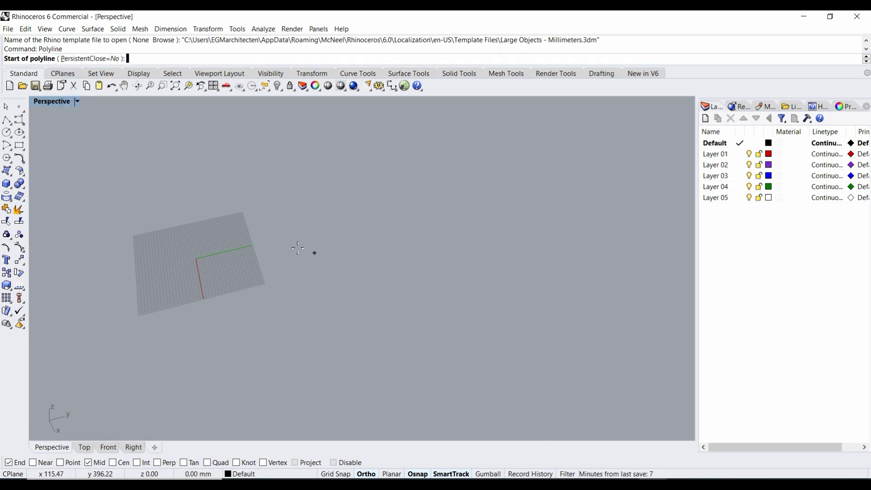
scroll(297, 248, down, 5)
scroll(339, 258, up, 4)
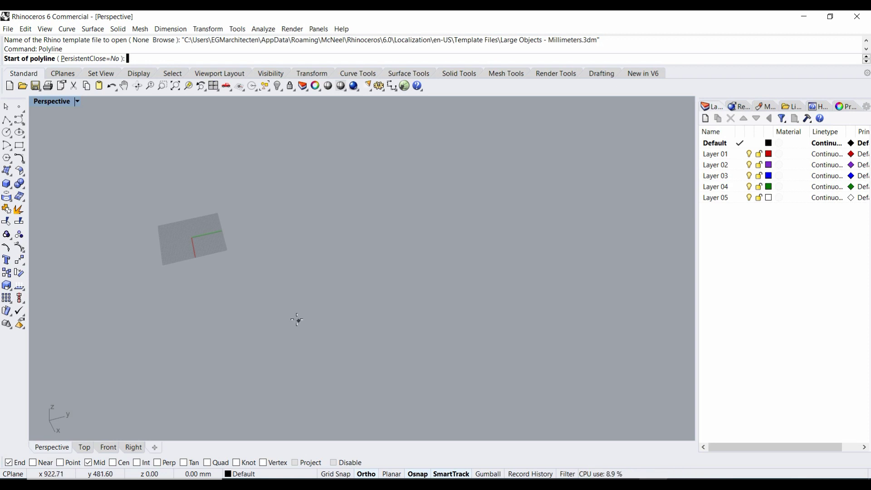
click(298, 321)
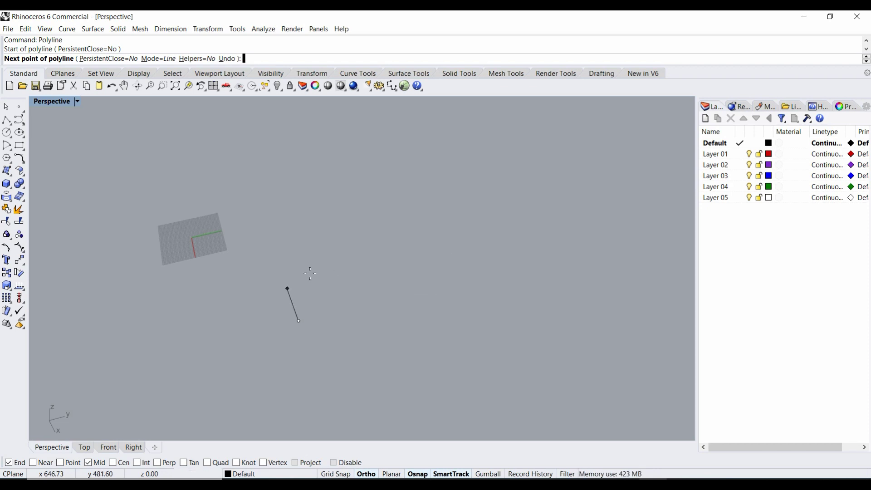
click(366, 475)
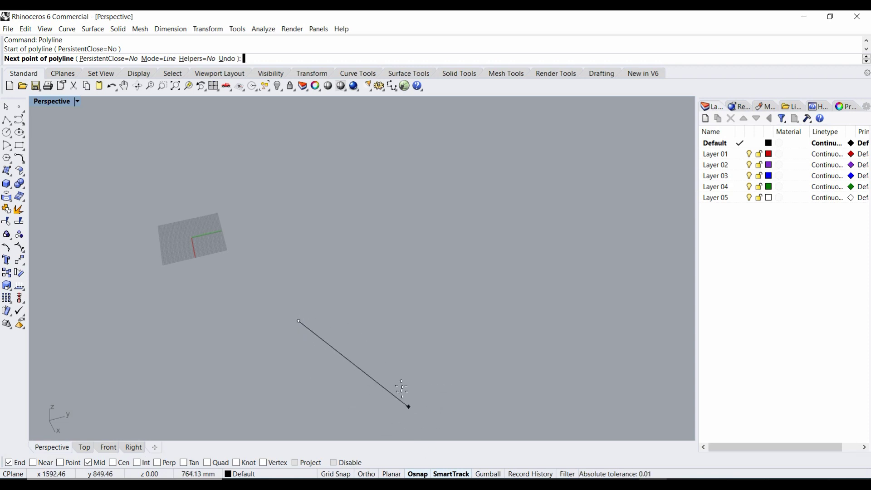
click(366, 474)
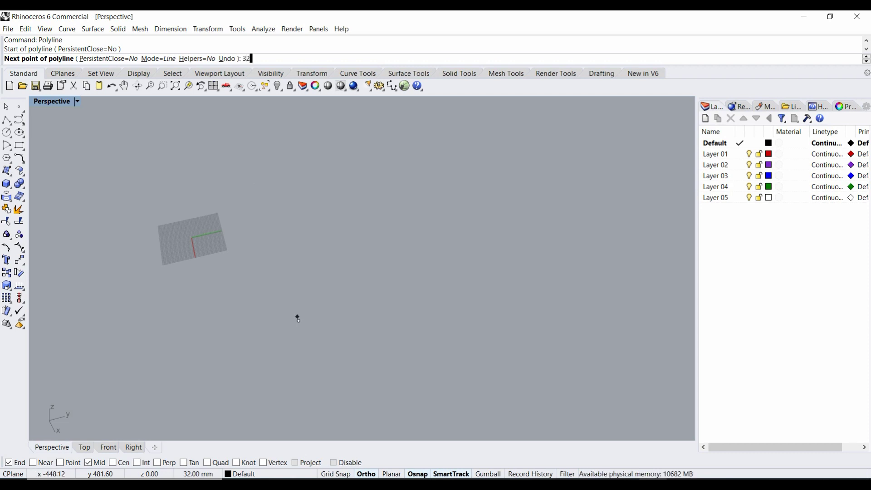
Draw sides of 3200, 4100 and 3200 mm and close the outline at its start
text(3200)
scroll(442, 261, down, 5)
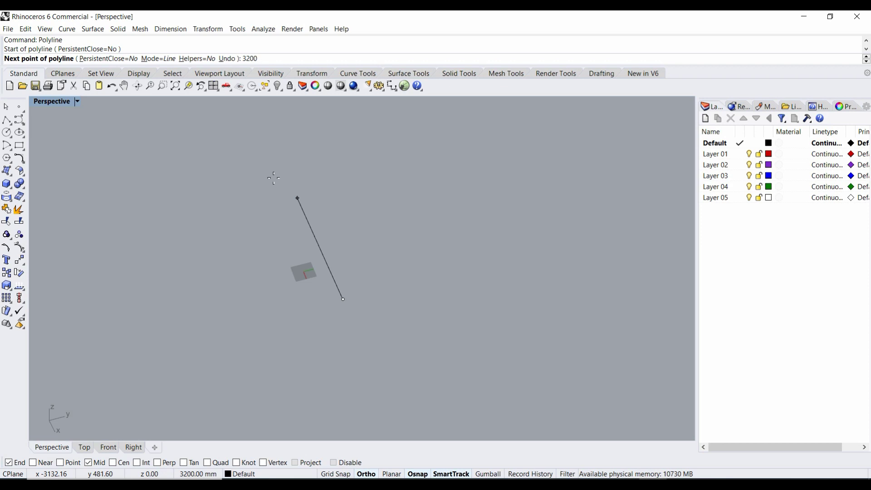
key(Return)
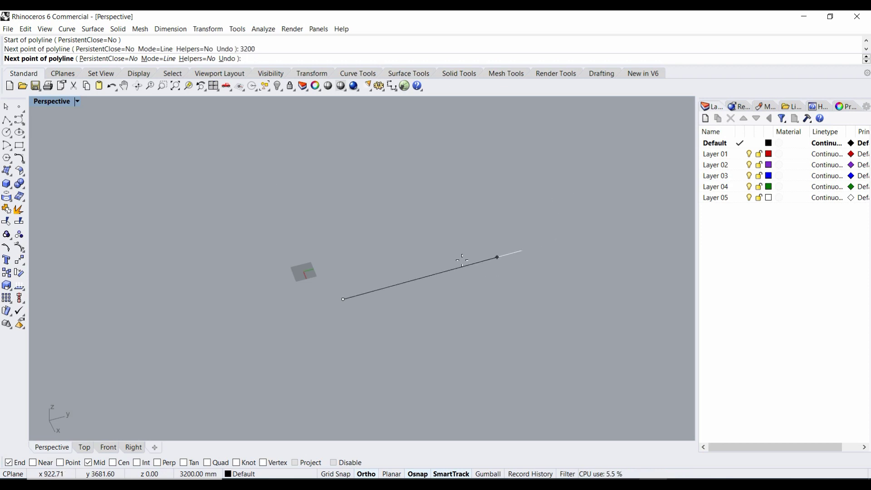
click(300, 200)
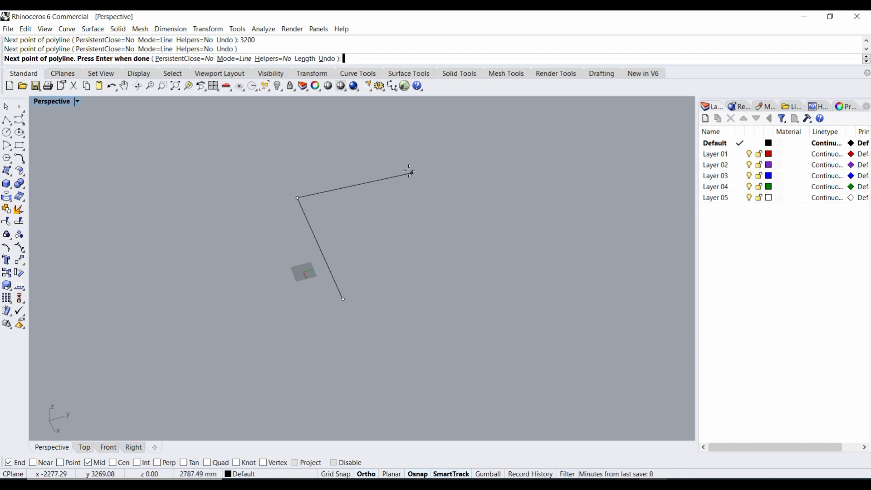
text(4100)
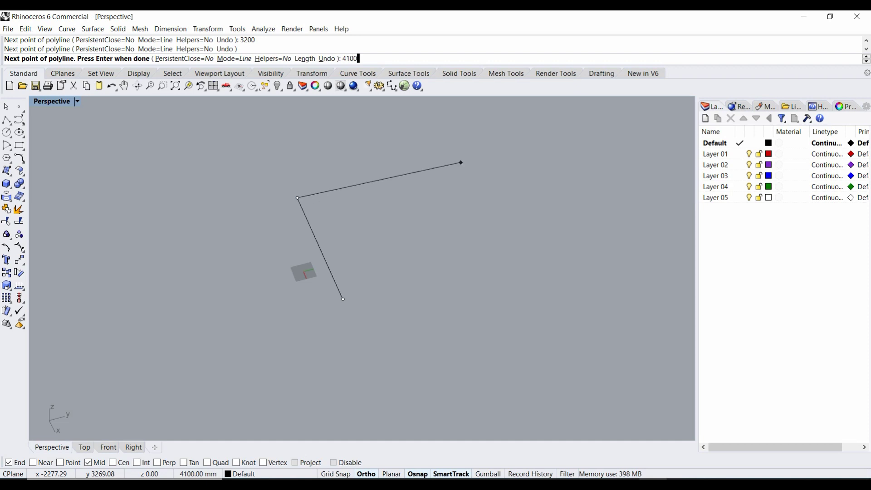
key(Return)
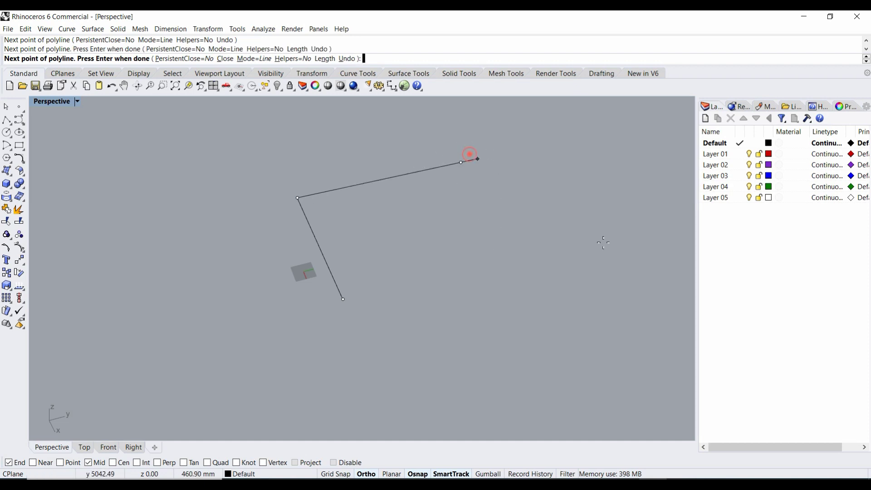
click(466, 152)
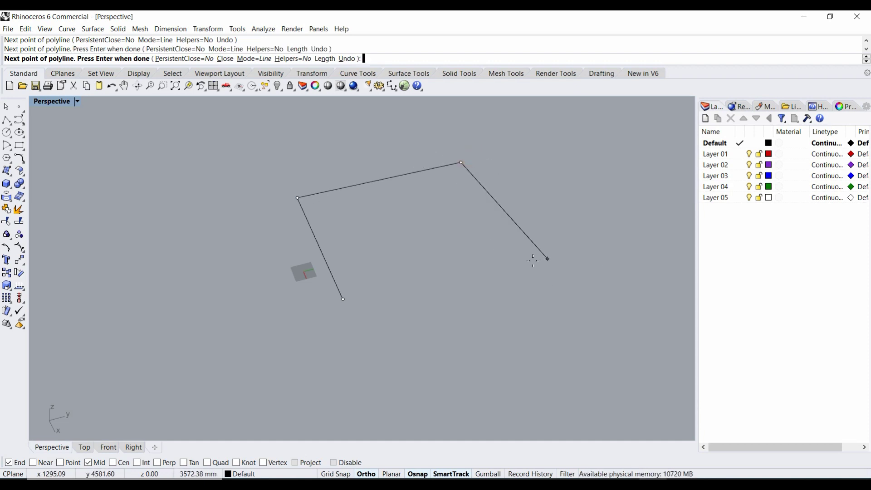
text(3200)
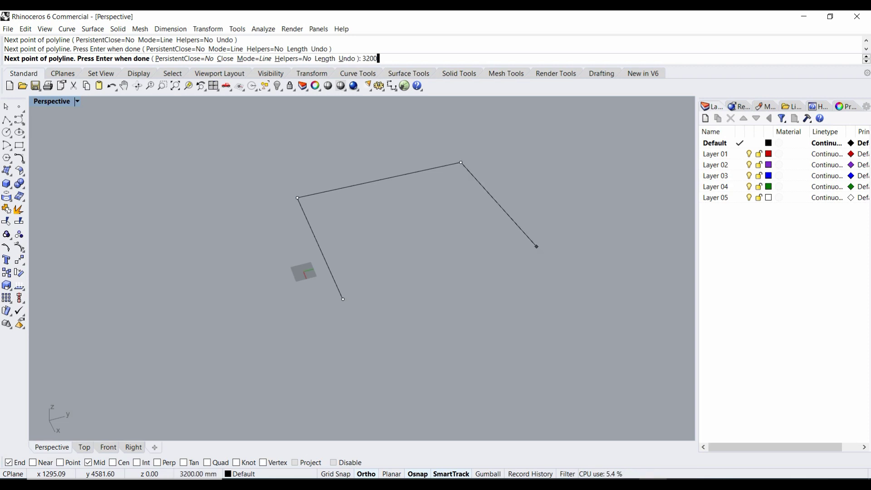
key(Return)
click(537, 246)
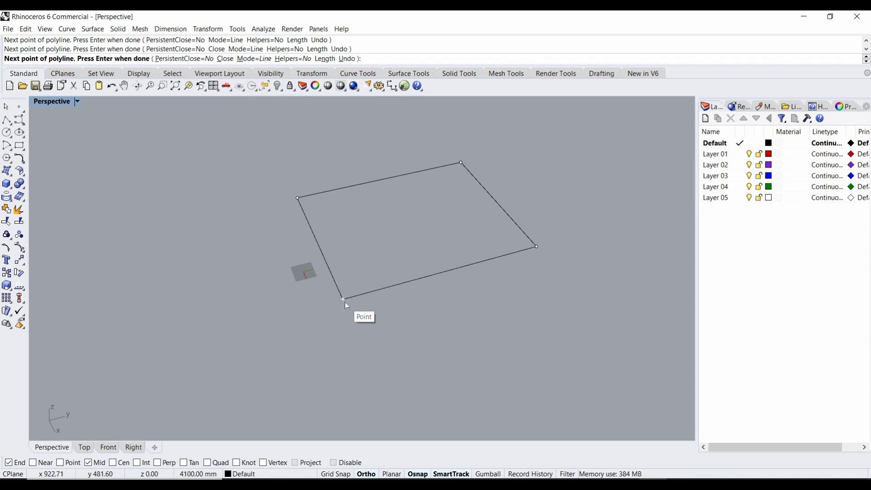
click(344, 300)
right_drag(376, 268, 364, 271)
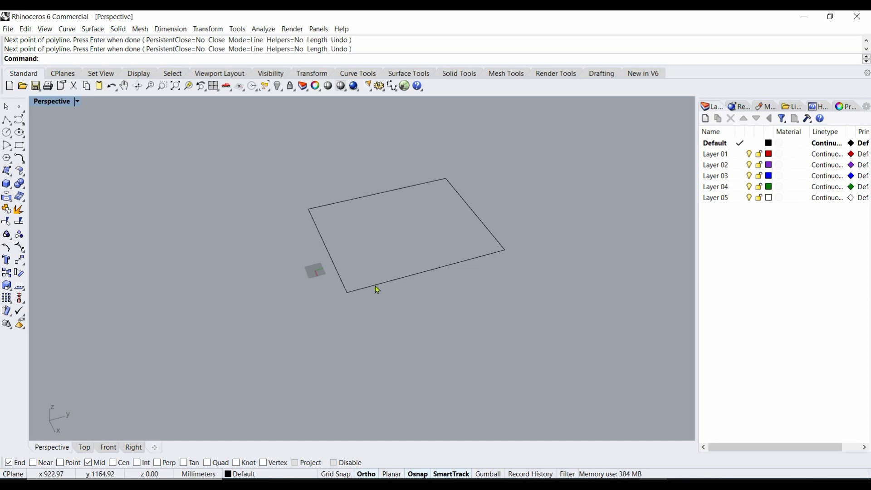
Select the rectangle and try an Offset to both sides, then cancel it
click(377, 290)
scroll(463, 279, down, 3)
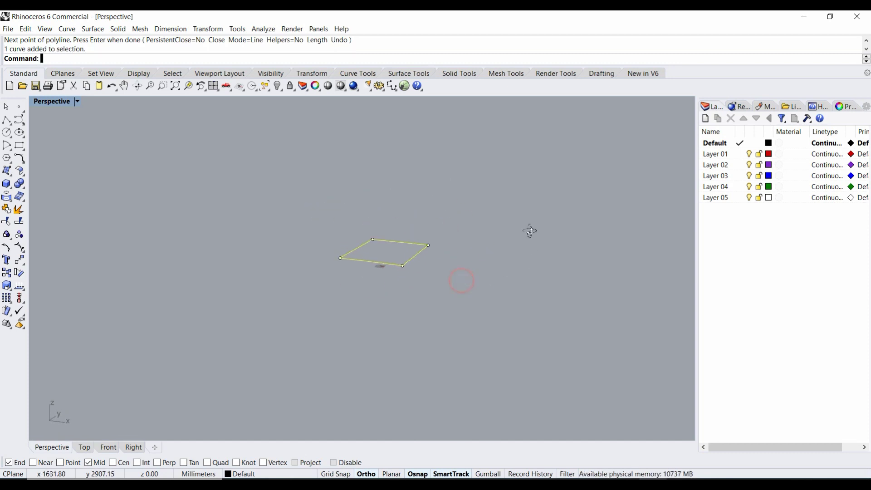
right_drag(530, 231, 481, 286)
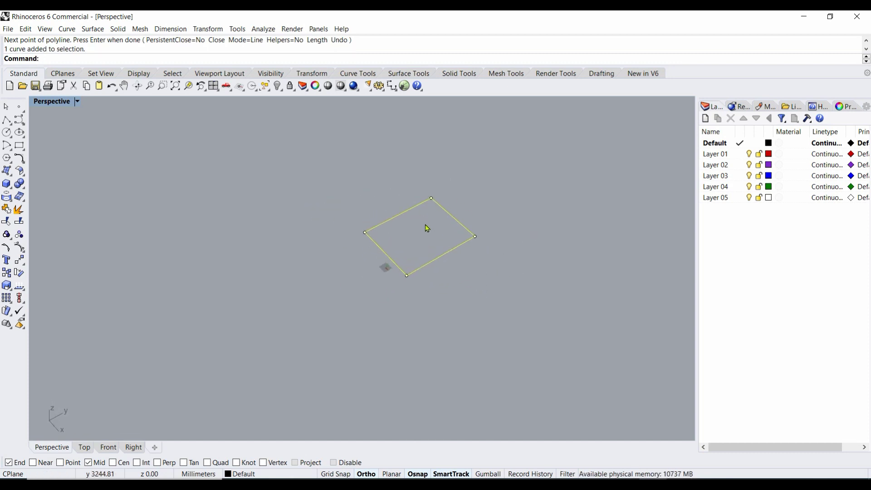
scroll(427, 228, up, 3)
scroll(426, 229, up, 2)
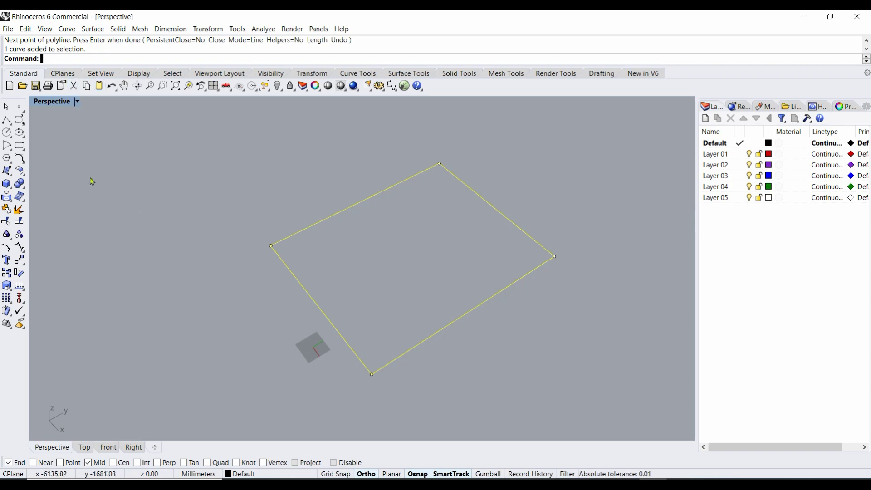
text(ffset)
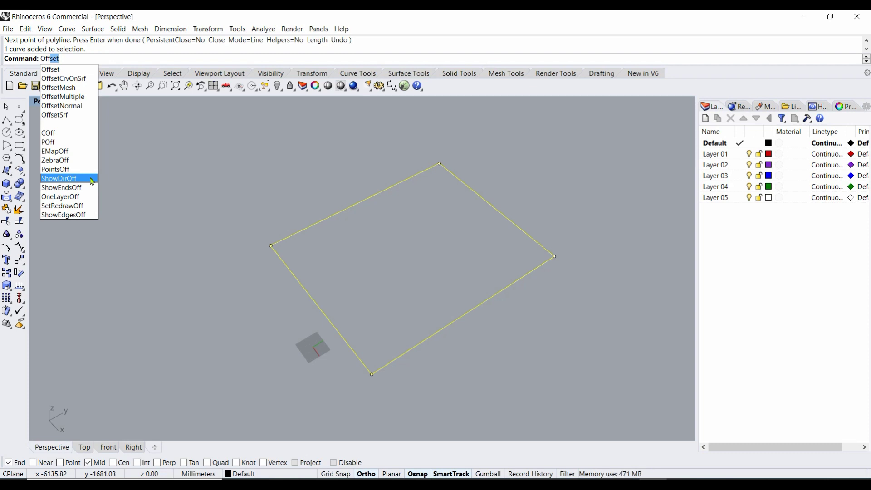
key(Return)
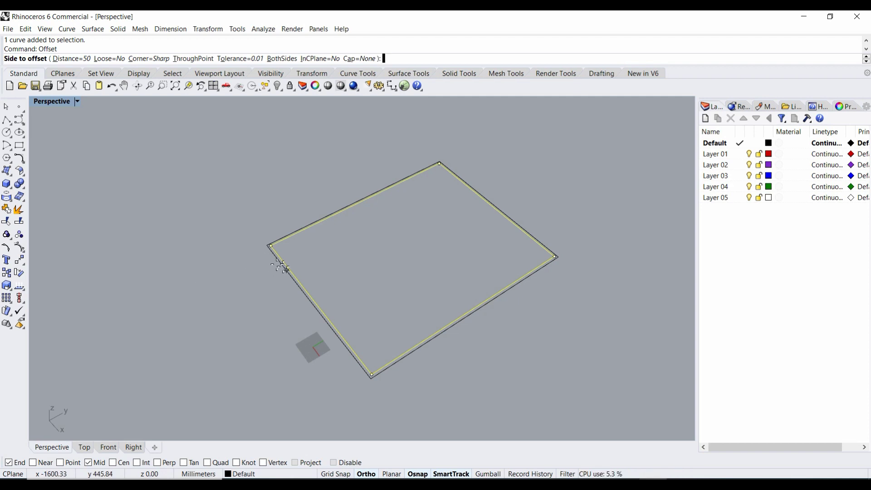
scroll(265, 259, up, 4)
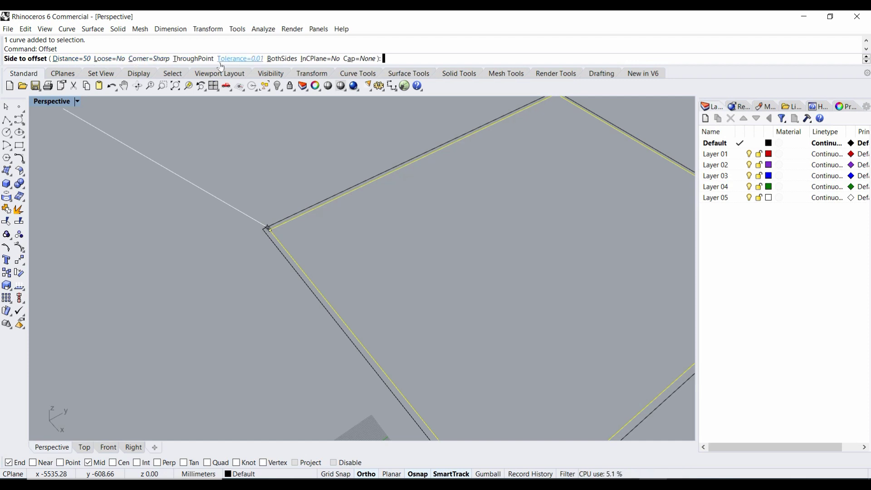
click(277, 61)
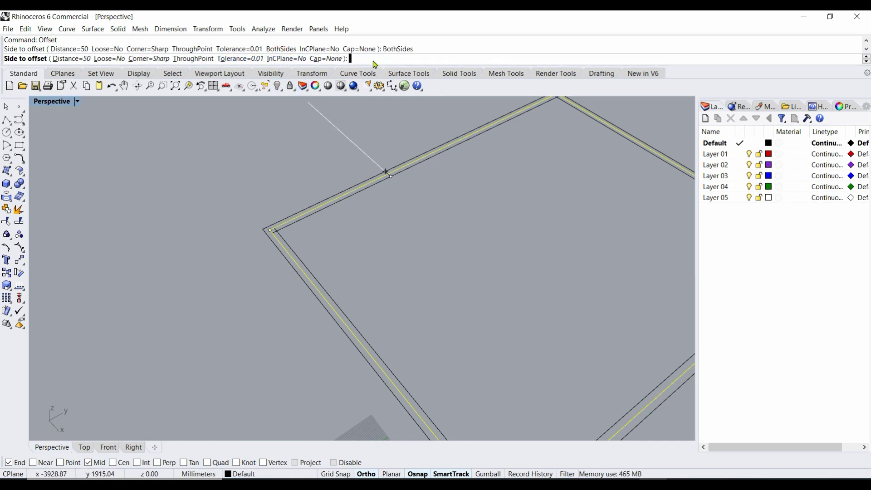
key(Escape)
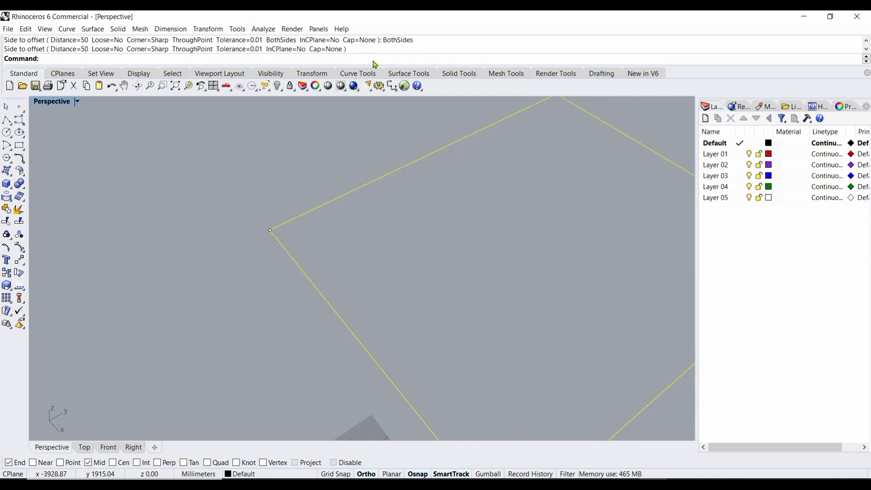
Offset the rectangle 150 mm outward and deselect the new outline
text(Offset)
key(Return)
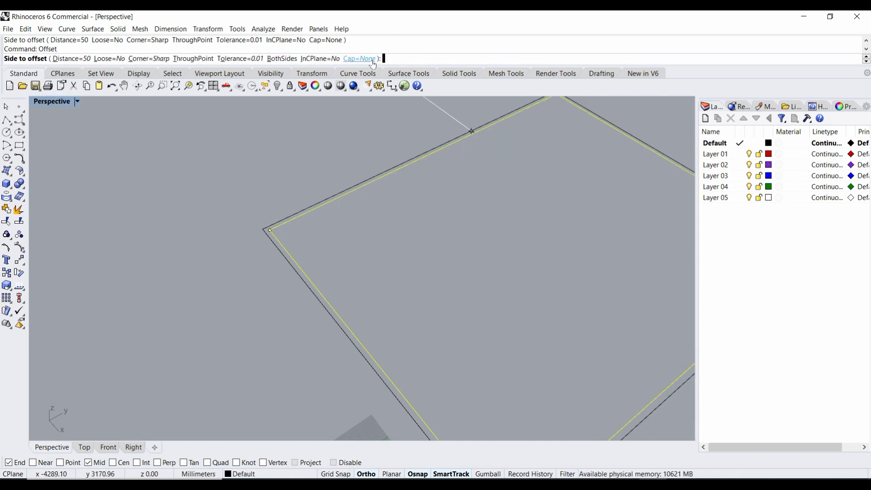
click(70, 59)
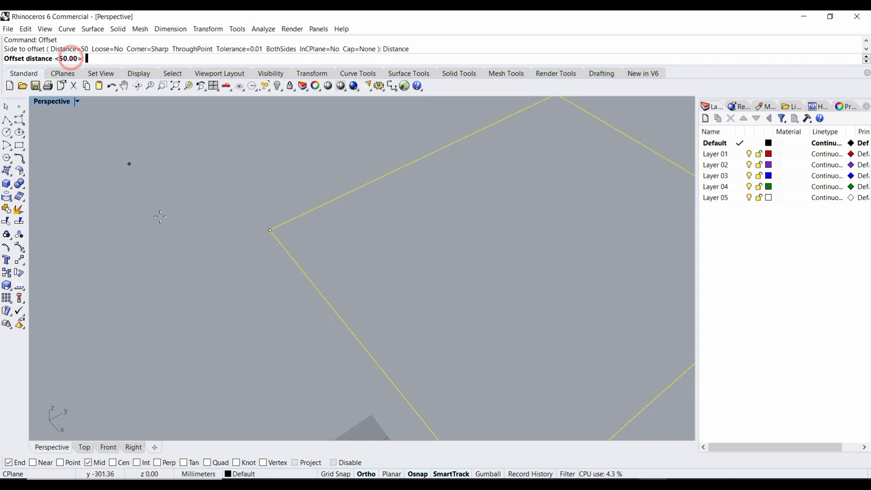
text(150)
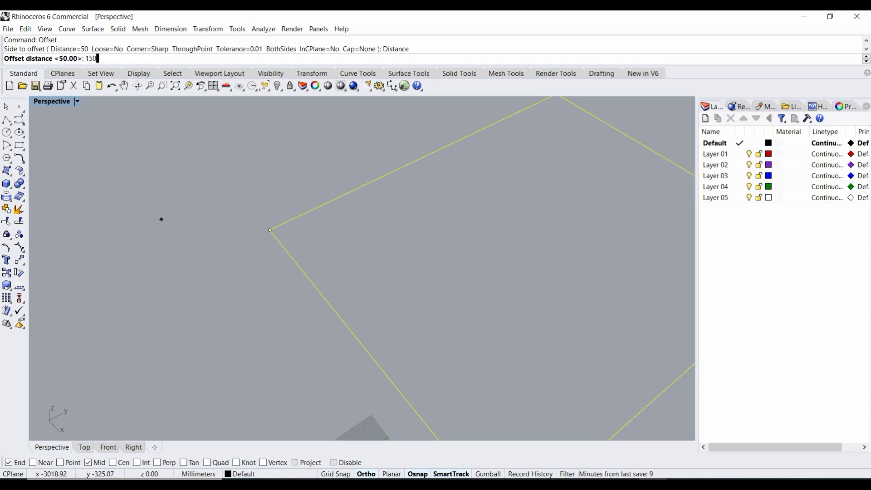
key(Return)
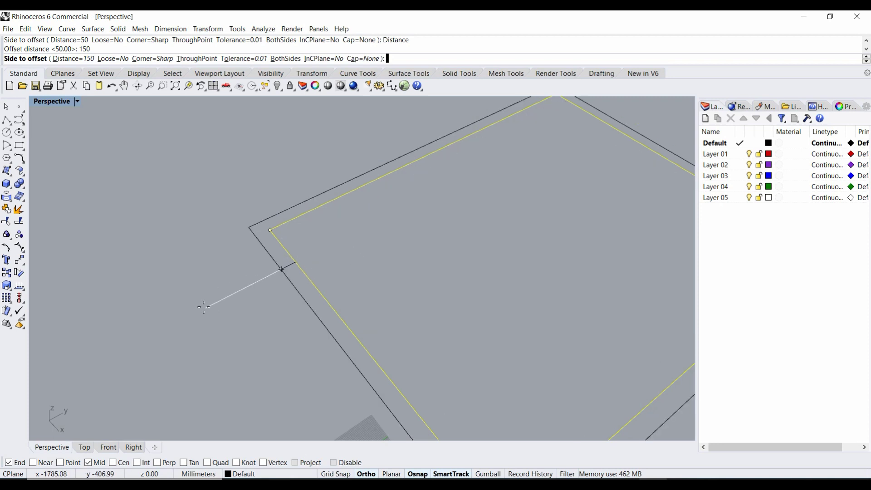
click(230, 267)
scroll(313, 241, down, 5)
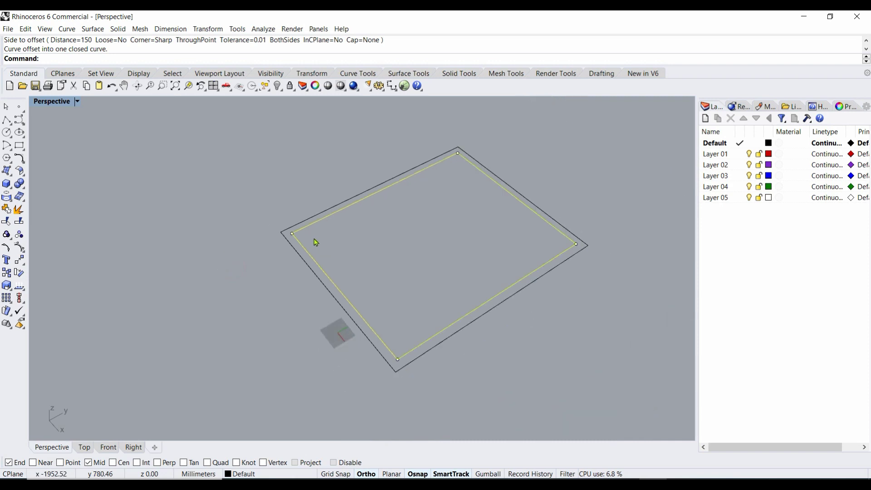
click(444, 251)
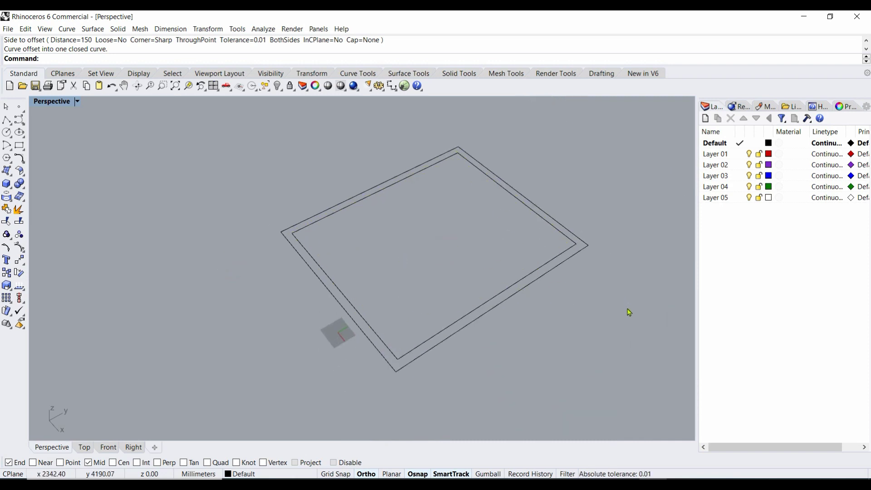
scroll(563, 325, down, 2)
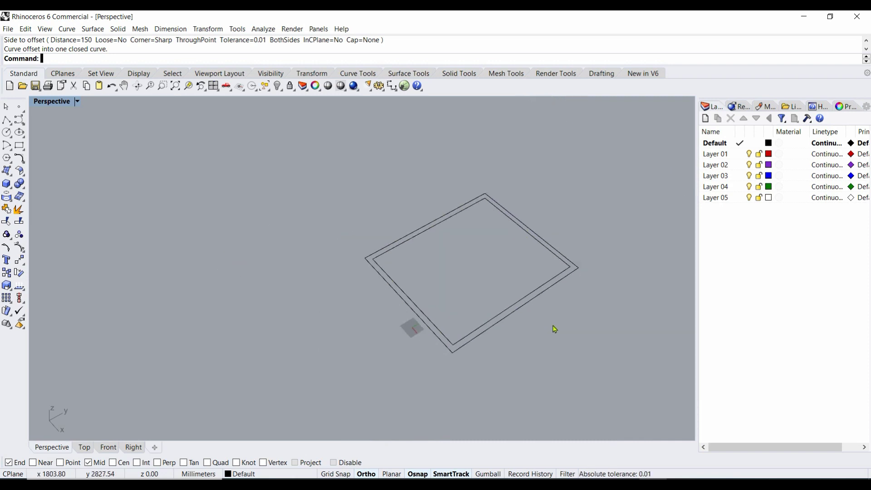
Make Layer 01 current and replace its name, correcting the mistyped 'waal'
double_click(738, 157)
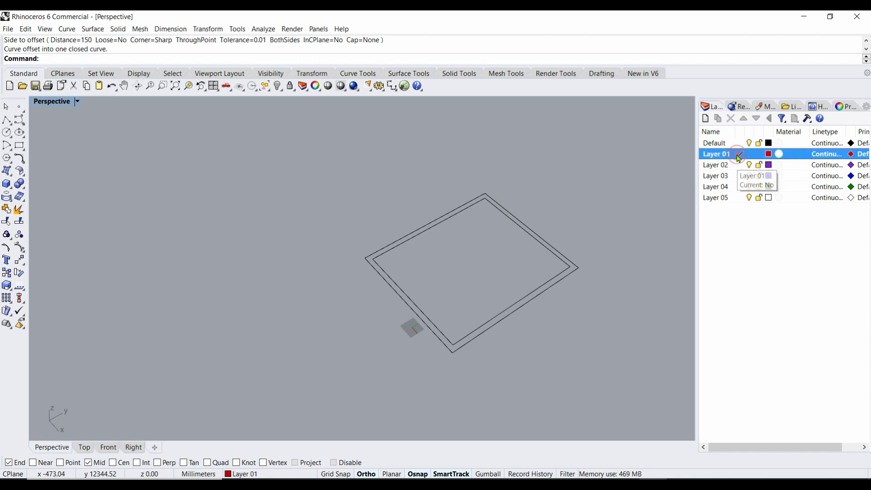
click(725, 155)
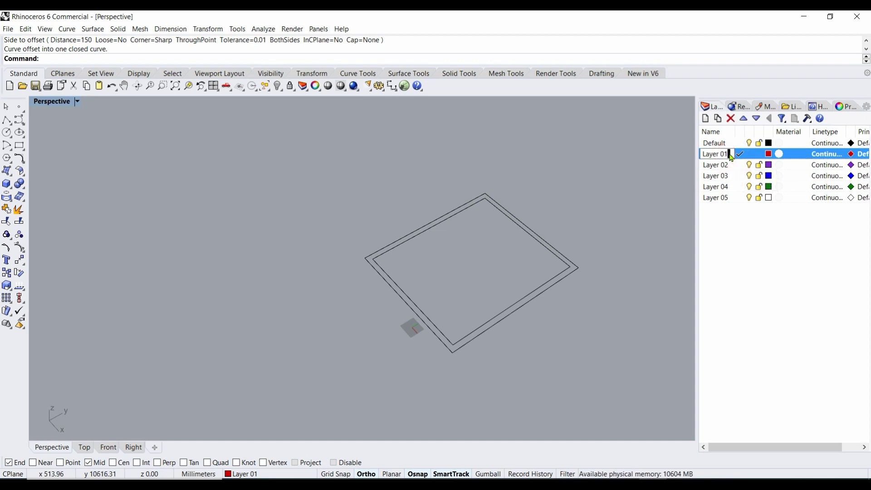
key(BackSpace)
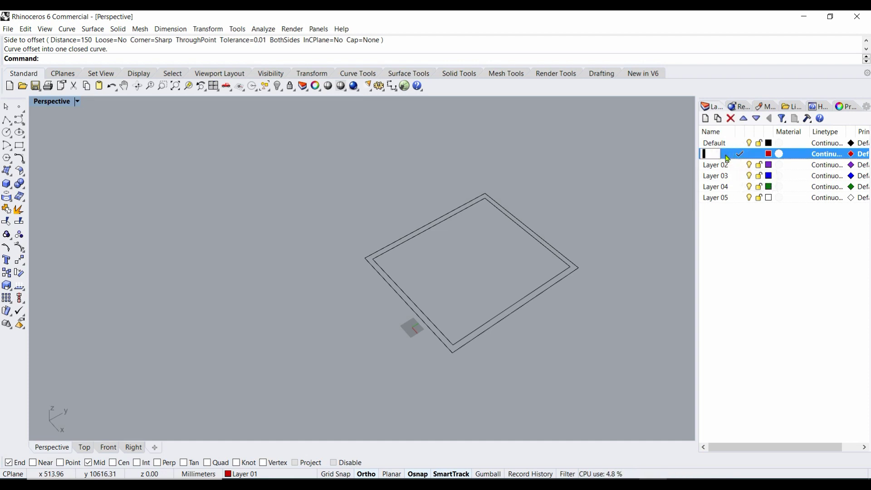
text(waal)
key(BackSpace)
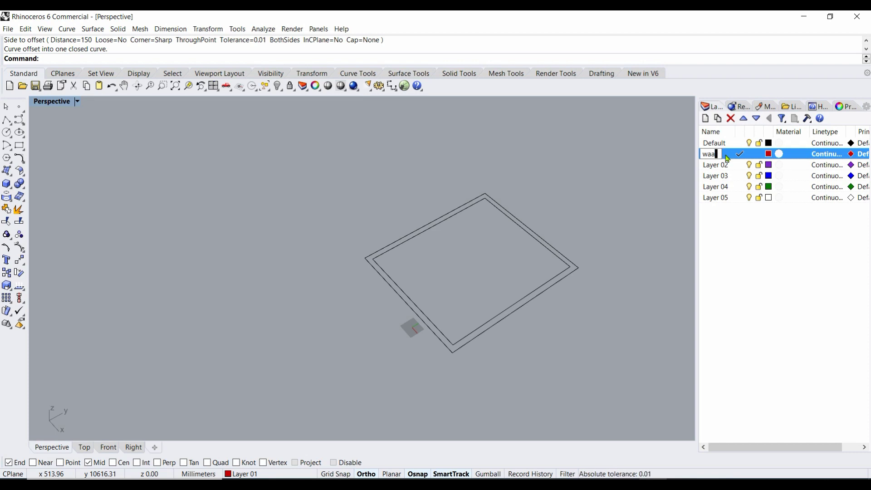
Fix the layer name to read 'wall'
key(BackSpace)
text(ll)
click(728, 158)
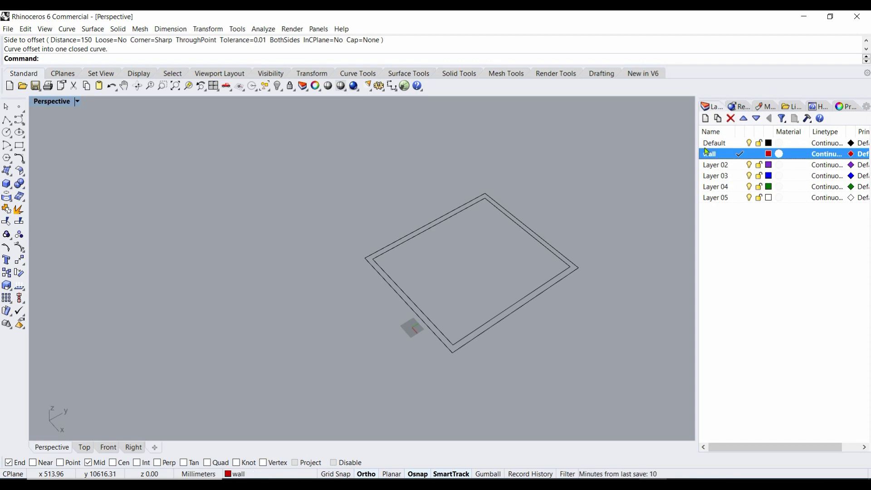
click(611, 300)
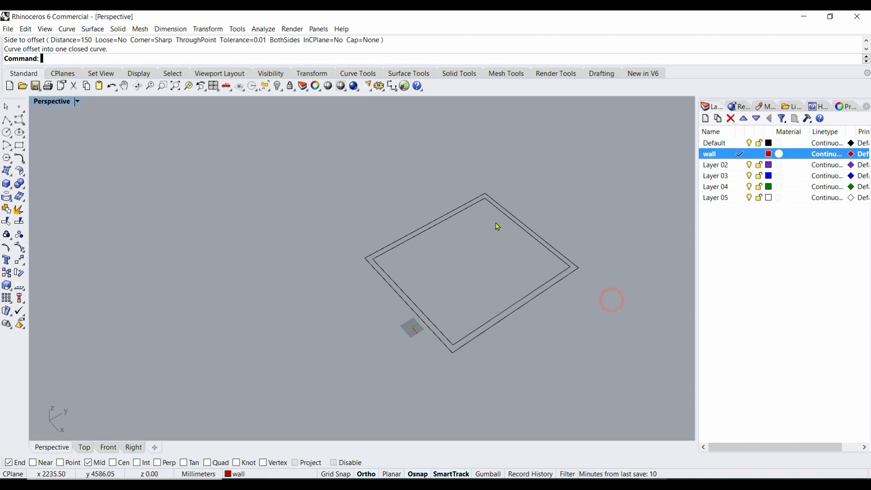
Select both outlines and start a straight extrusion, previewing the wall height
key(ctrl+a)
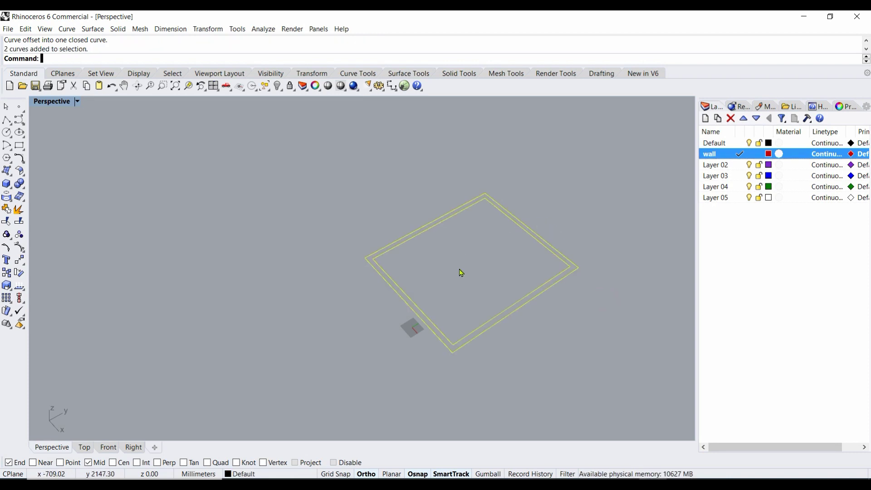
text(ExtrudeCrv)
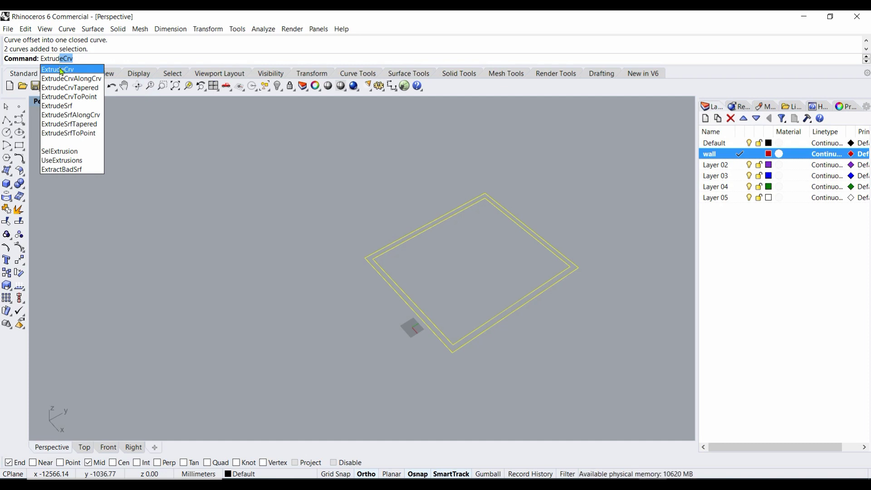
click(61, 71)
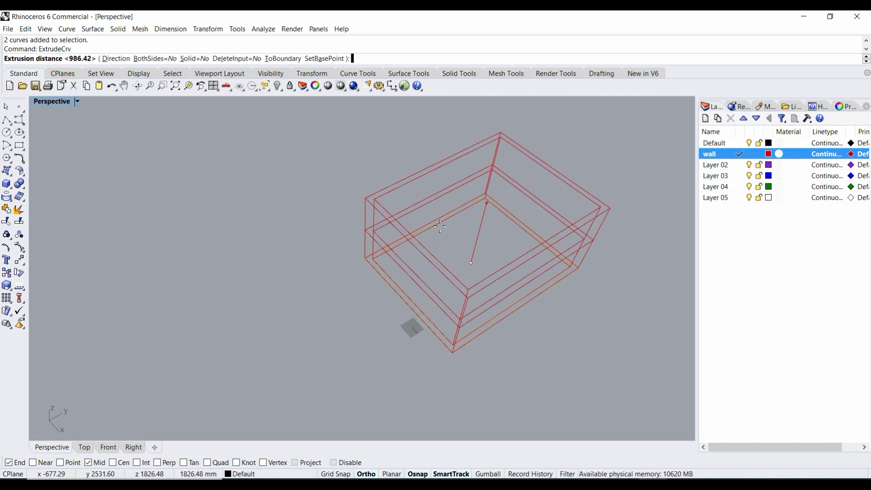
mouse_move(512, 214)
right_down()
mouse_move(525, 195)
mouse_move(500, 214)
mouse_move(531, 191)
mouse_move(517, 200)
right_up()
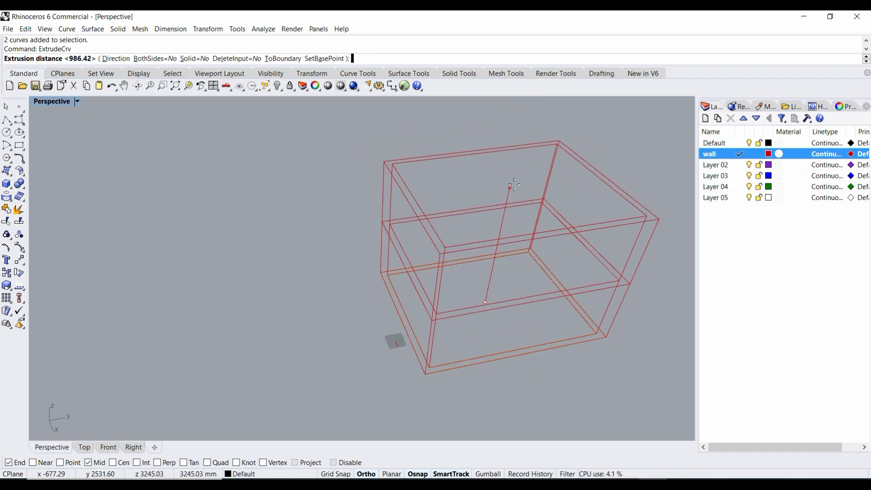
mouse_move(472, 227)
right_down()
mouse_move(549, 208)
mouse_move(486, 196)
mouse_move(502, 230)
mouse_move(403, 211)
right_up()
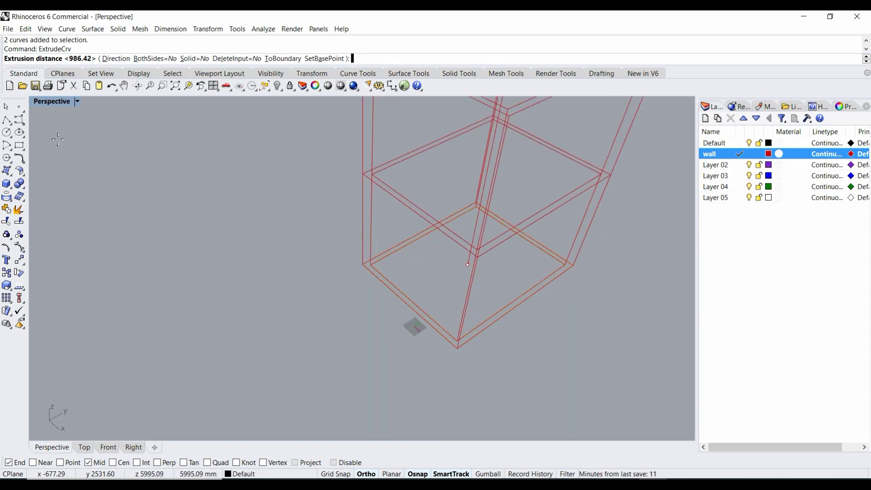
click(77, 101)
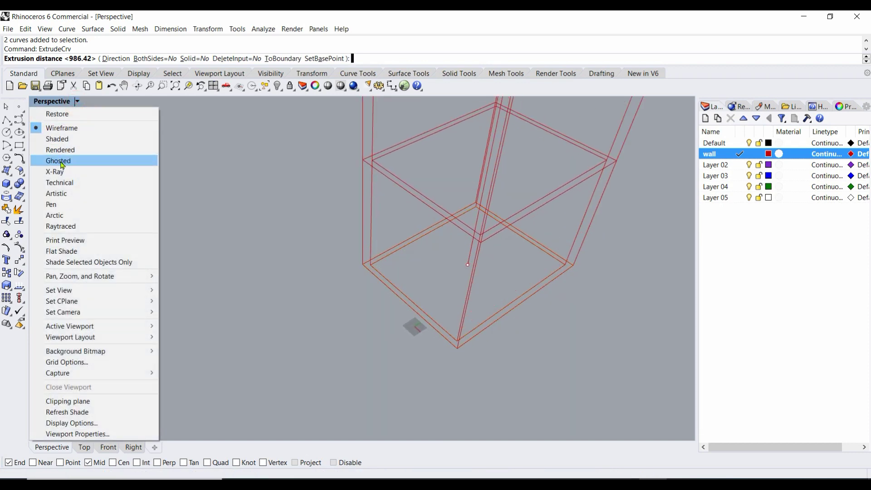
In Ghosted display, extrude both outlines one way as solids 2790 mm tall
click(59, 161)
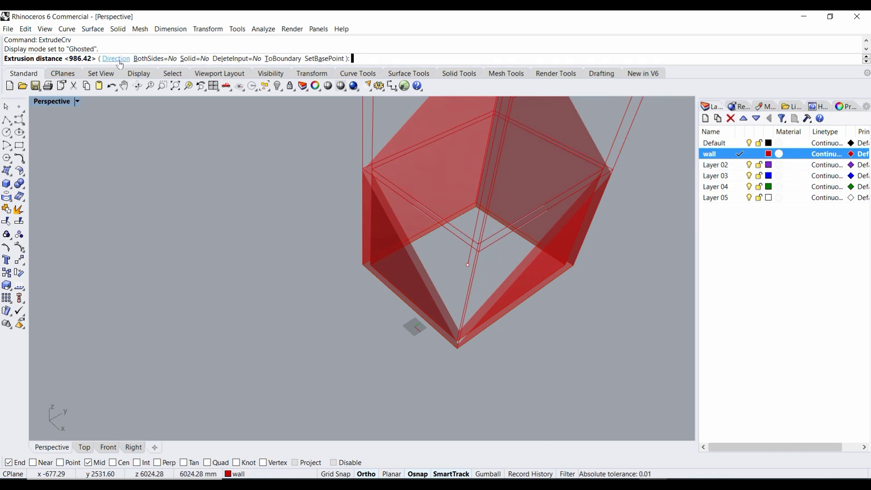
click(142, 58)
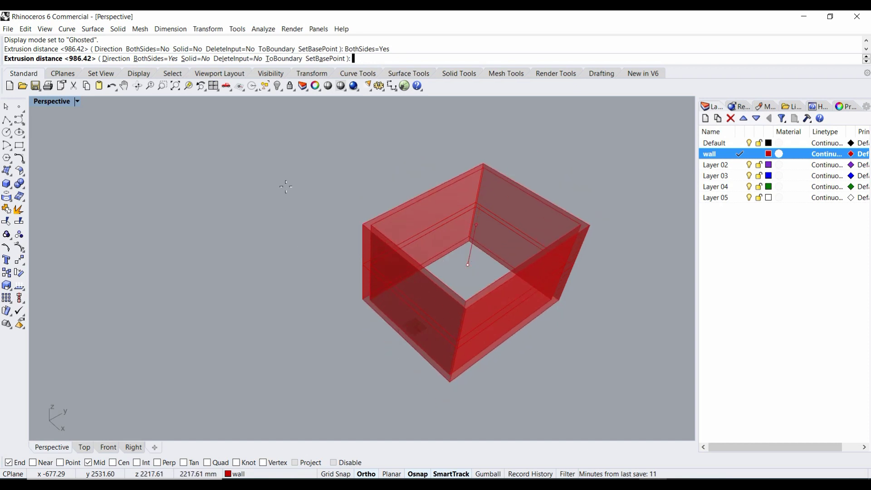
click(145, 58)
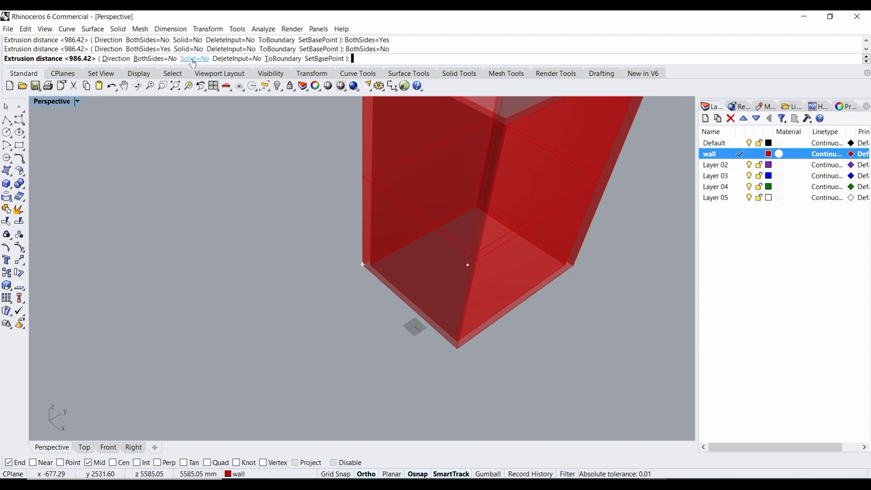
click(193, 60)
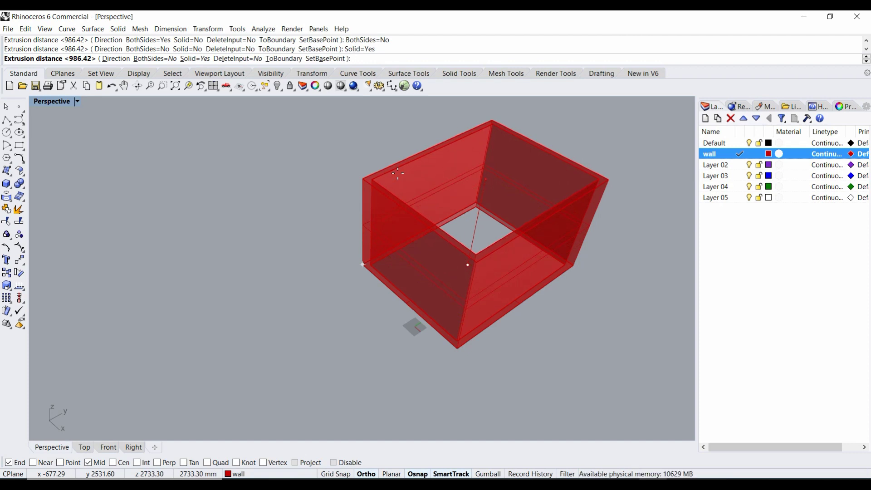
text(27)
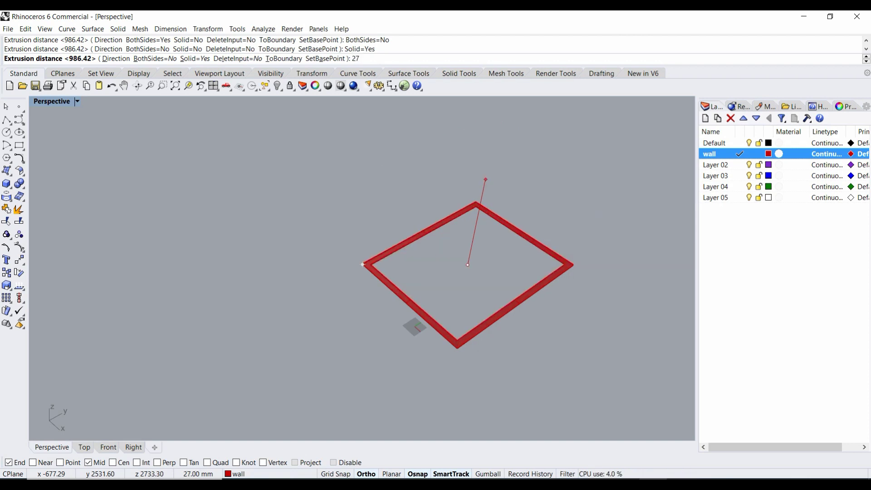
text(90)
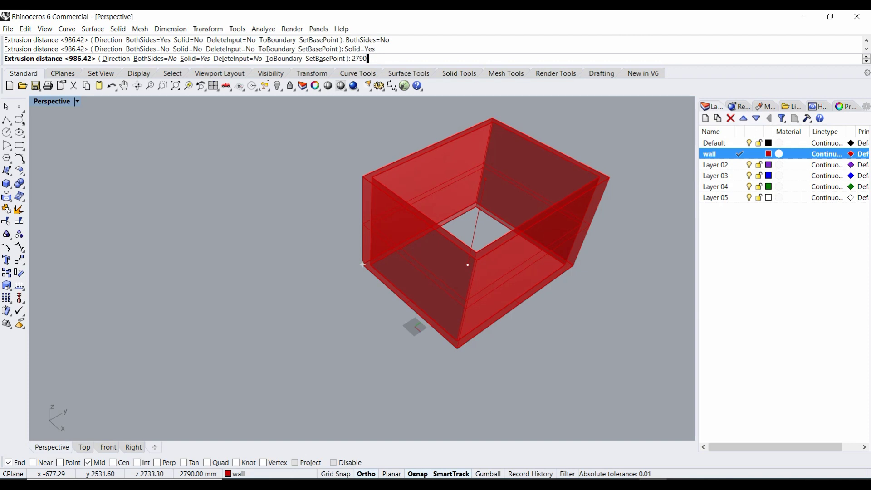
key(Return)
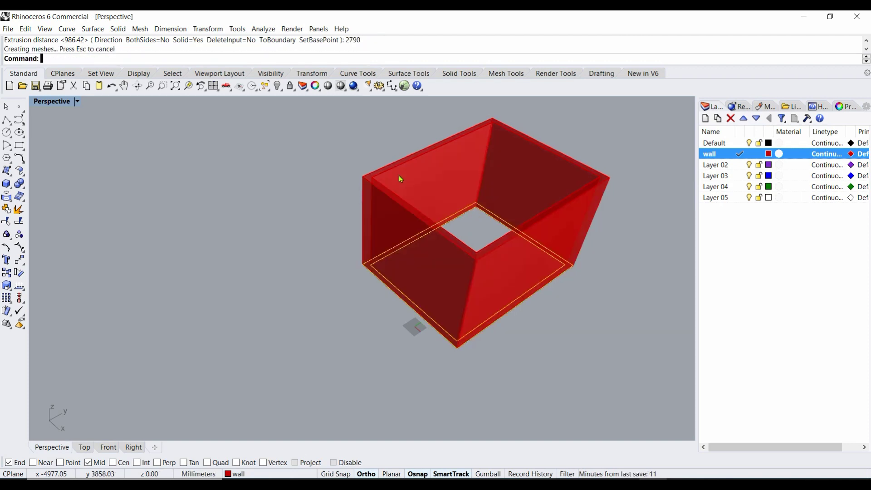
Deselect everything and give the wall layer a muted pinkish-grey colour instead of red
scroll(503, 243, down, 2)
scroll(595, 231, up, 2)
mouse_move(596, 230)
right_down()
mouse_move(603, 240)
mouse_move(537, 190)
mouse_move(650, 175)
mouse_move(604, 258)
mouse_move(597, 241)
right_up()
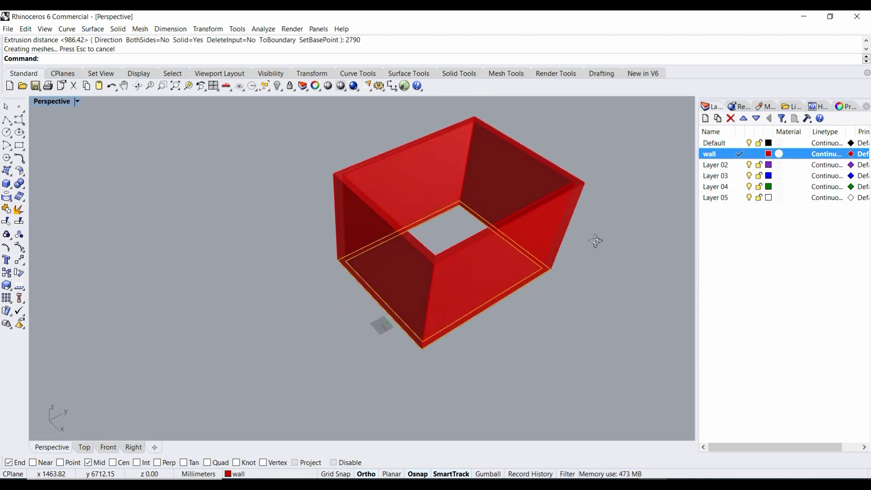
scroll(620, 255, down, 2)
scroll(650, 232, up, 2)
scroll(650, 233, up, 1)
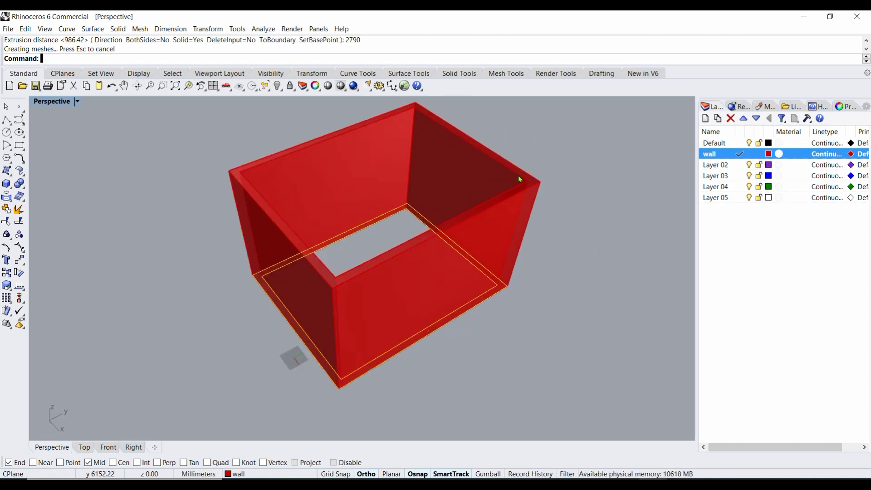
click(557, 218)
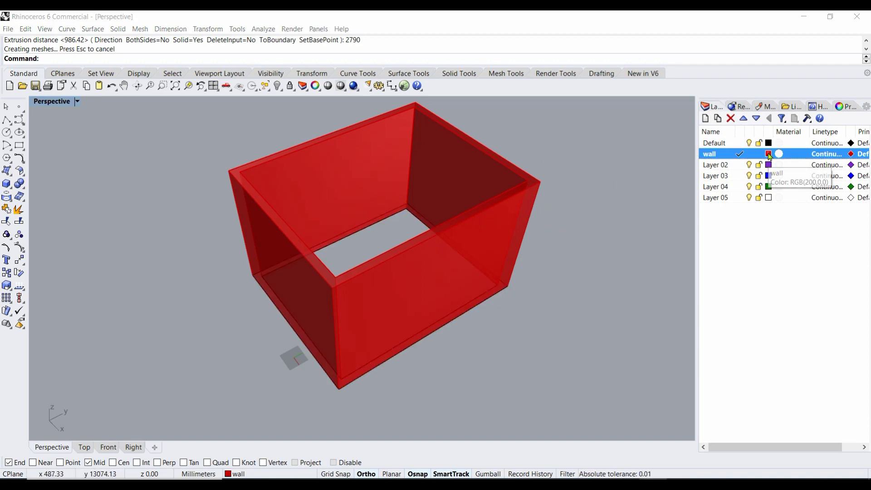
click(768, 154)
drag(434, 184, 505, 198)
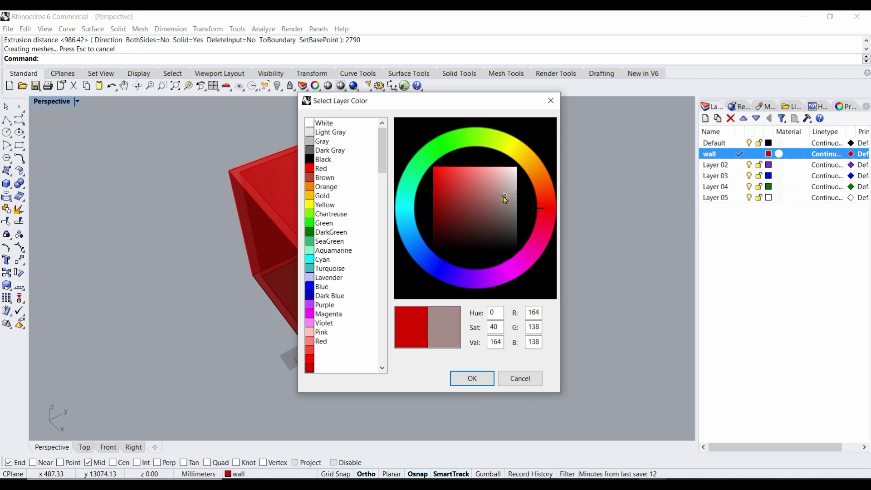
click(472, 378)
scroll(467, 196, down, 2)
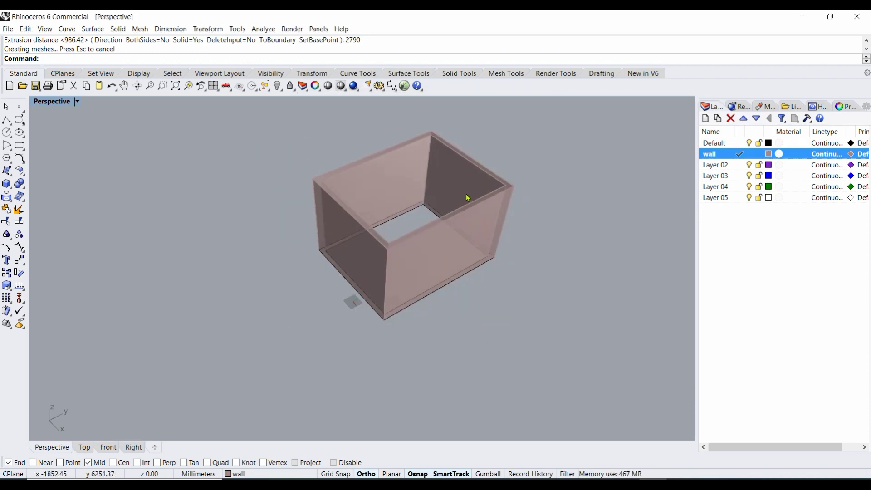
scroll(509, 250, up, 2)
right_drag(500, 243, 540, 239)
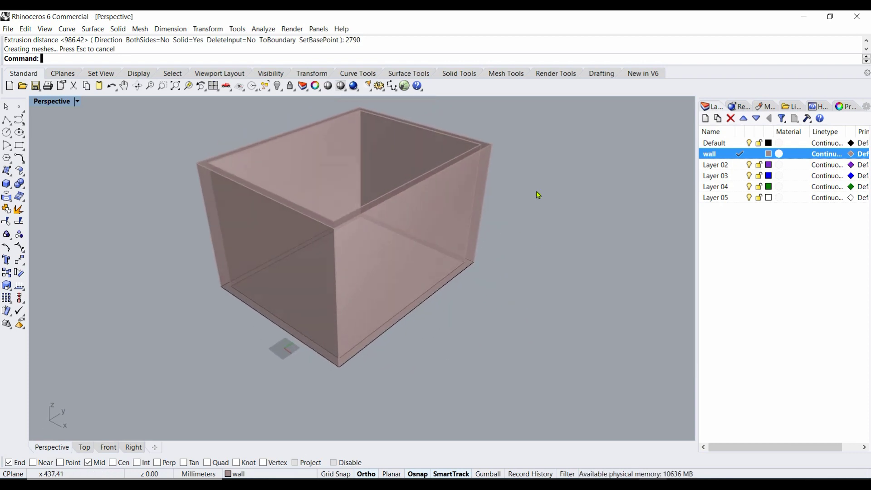
Make Layer 02 current and rename it 'floor'
double_click(717, 168)
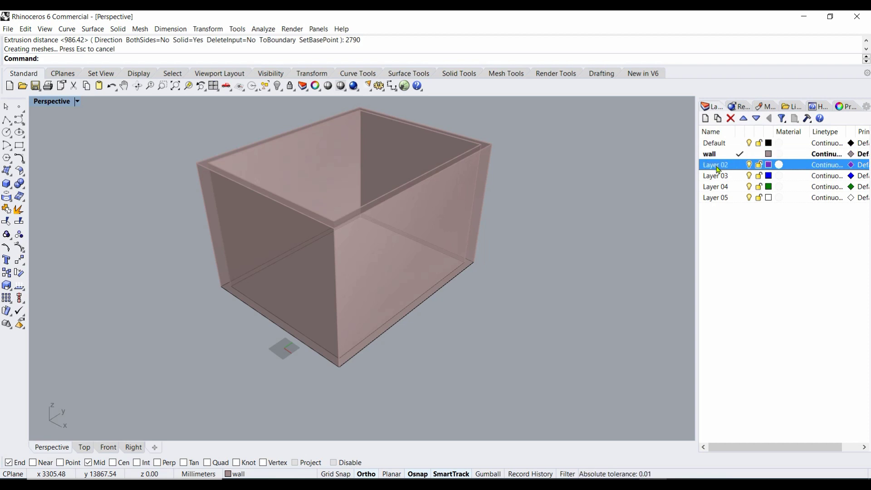
click(731, 169)
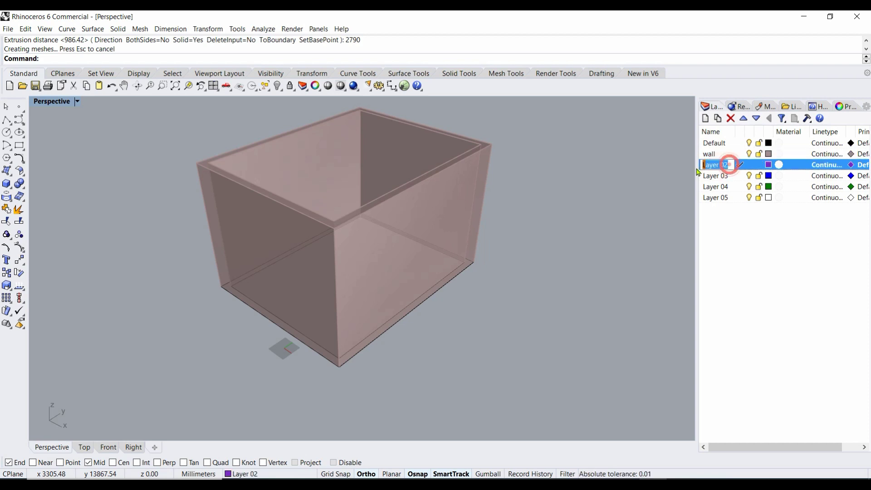
text(floor)
key(Return)
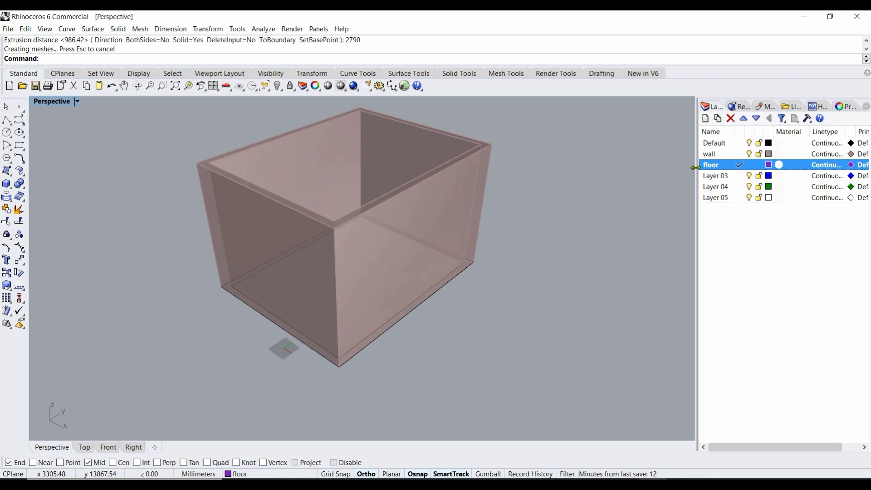
Extrude the base rectangle curve 150 mm into the floor slab
click(241, 305)
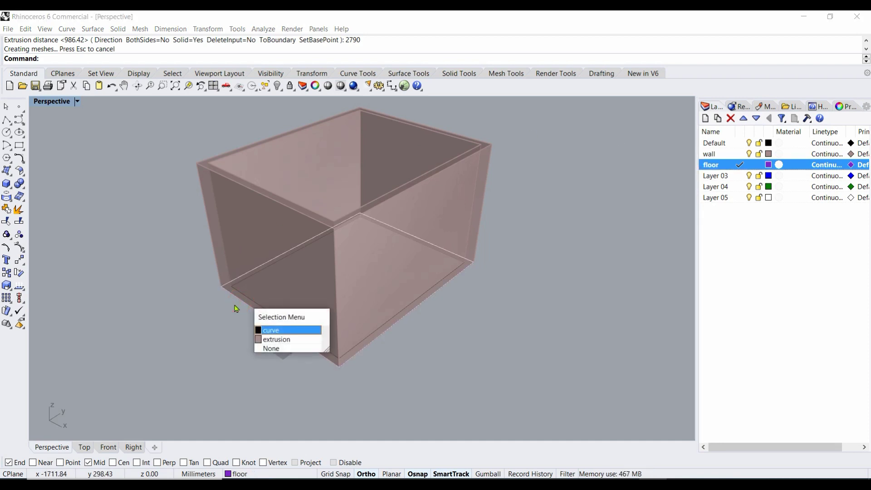
click(270, 331)
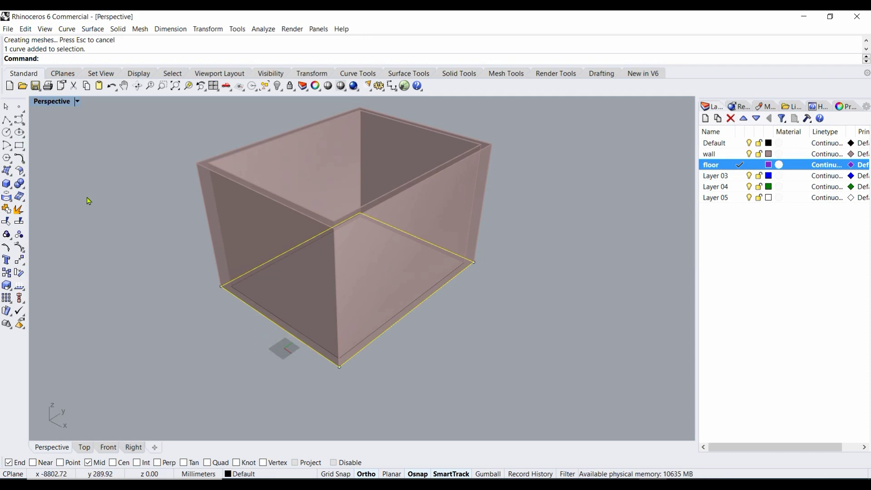
text(ExtrudeCrv)
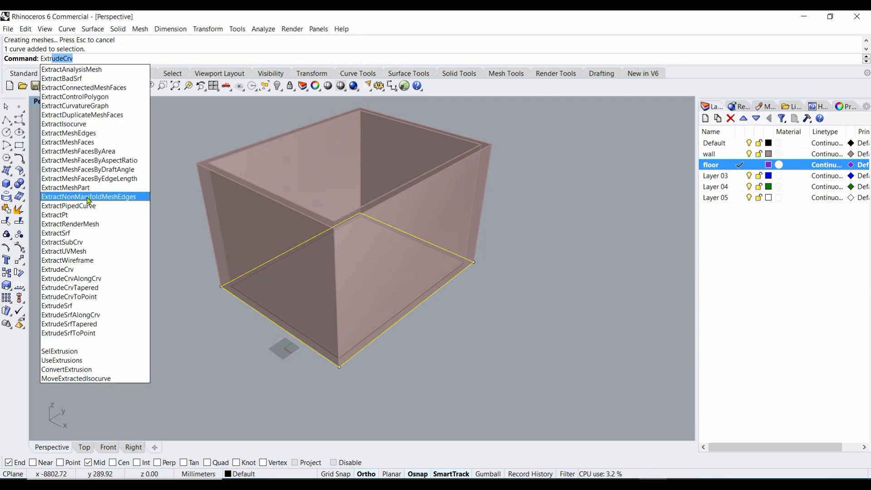
key(Return)
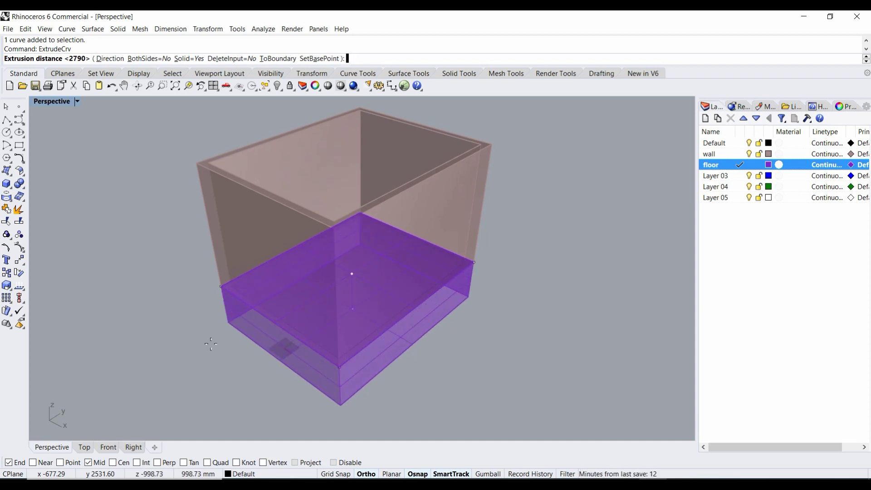
text(150)
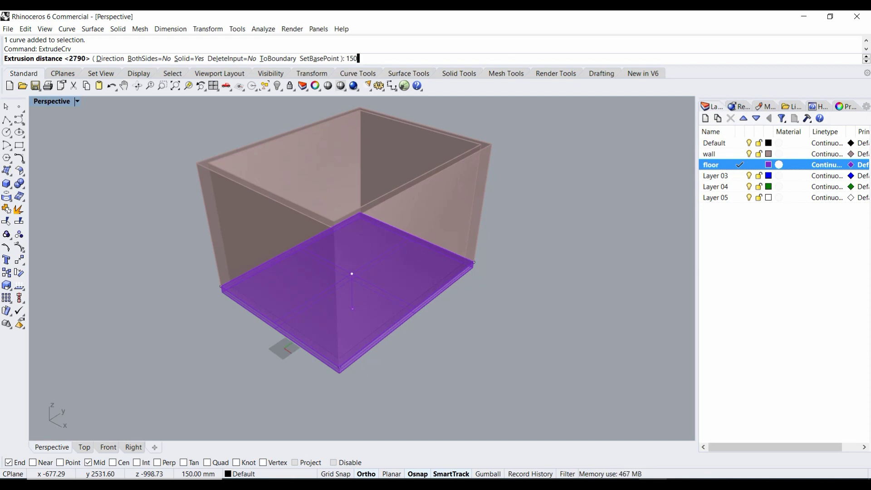
key(Return)
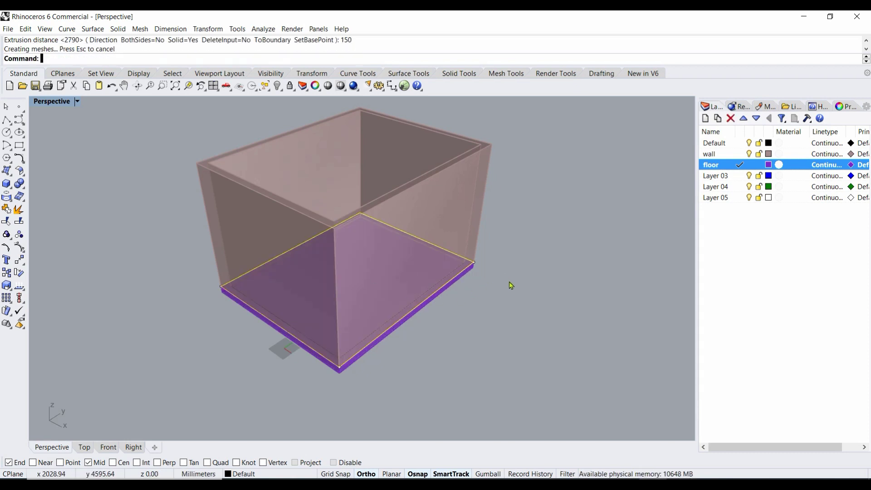
scroll(508, 284, up, 3)
scroll(463, 265, up, 2)
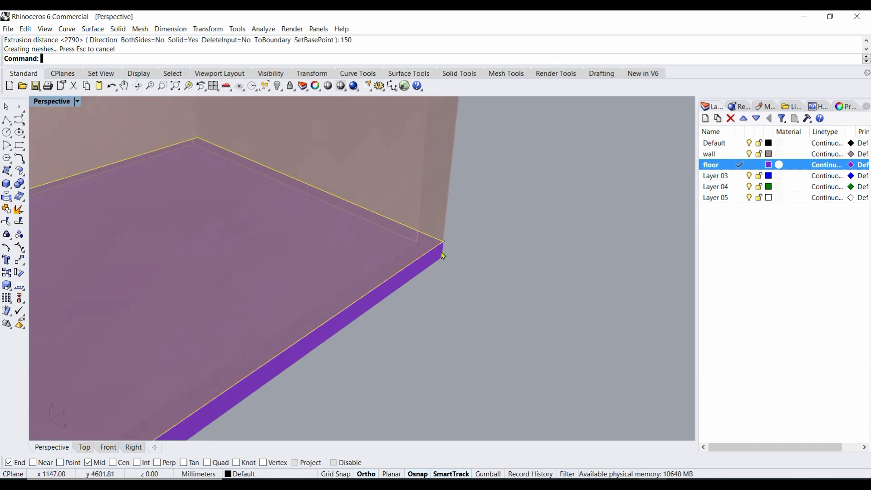
click(438, 269)
scroll(445, 272, down, 5)
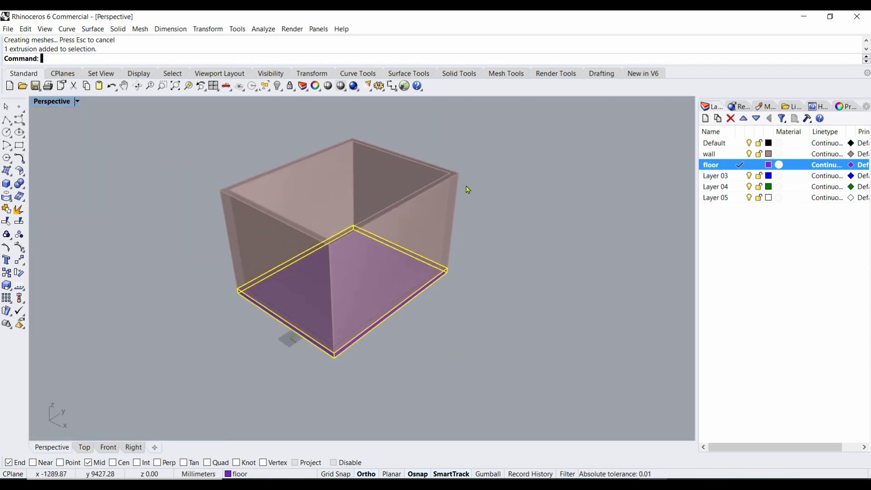
Start copying the floor slab, snapping the base point to its corner with End osnap
scroll(467, 175, up, 5)
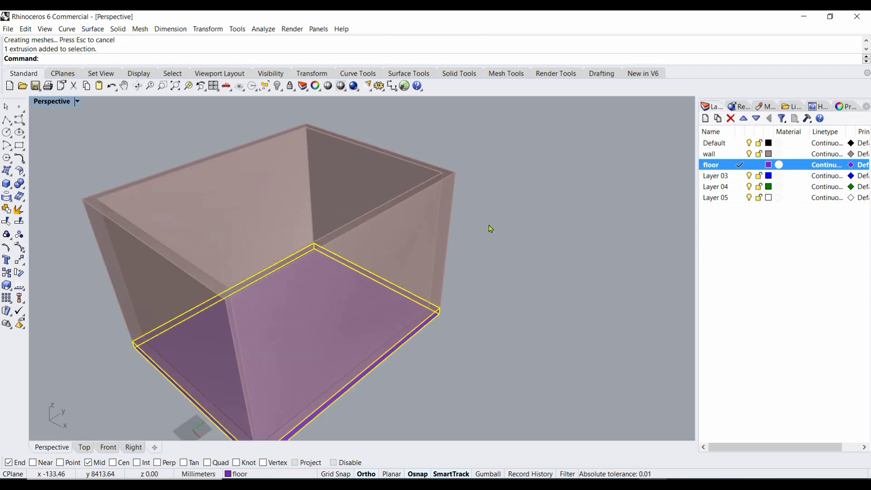
right_drag(490, 227, 486, 208)
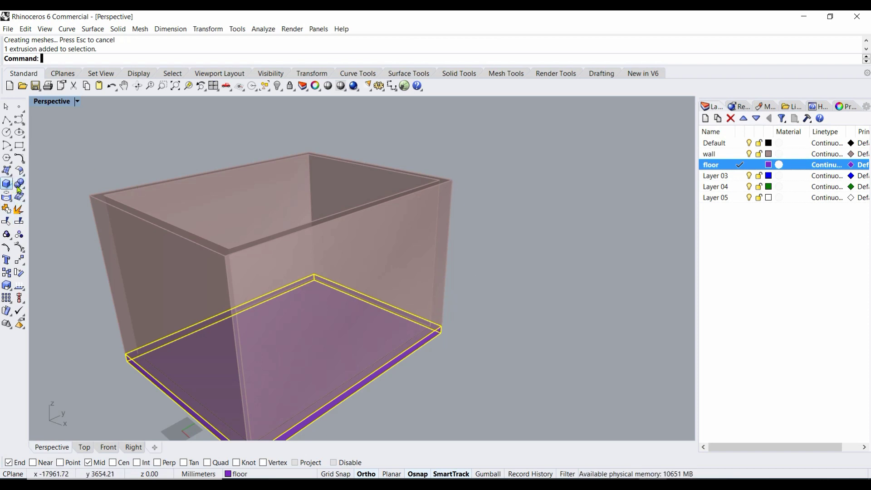
click(7, 272)
scroll(440, 330, up, 4)
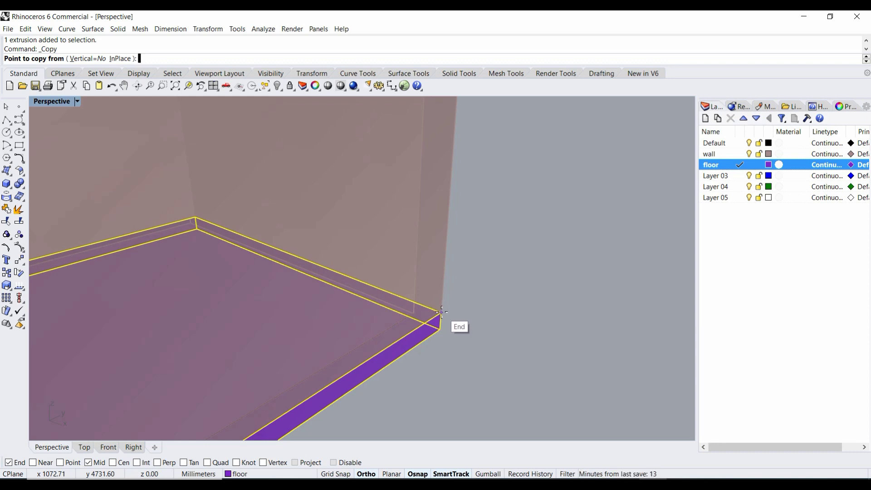
scroll(470, 265, down, 4)
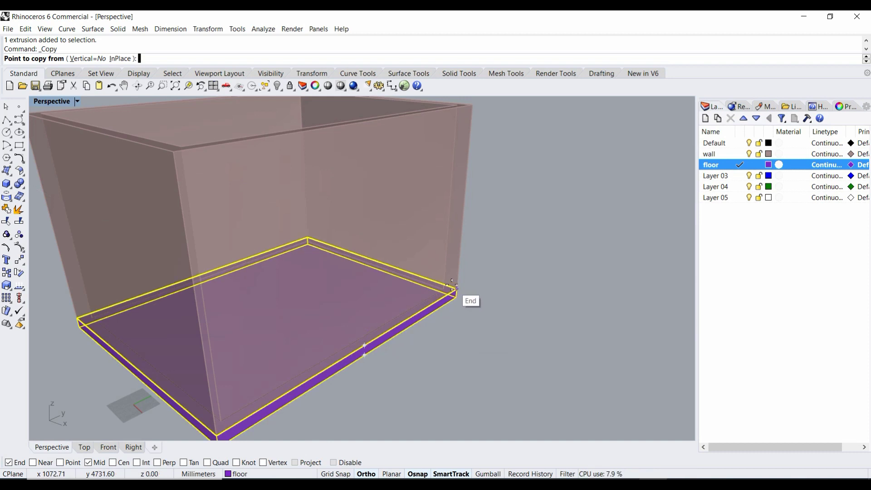
click(9, 463)
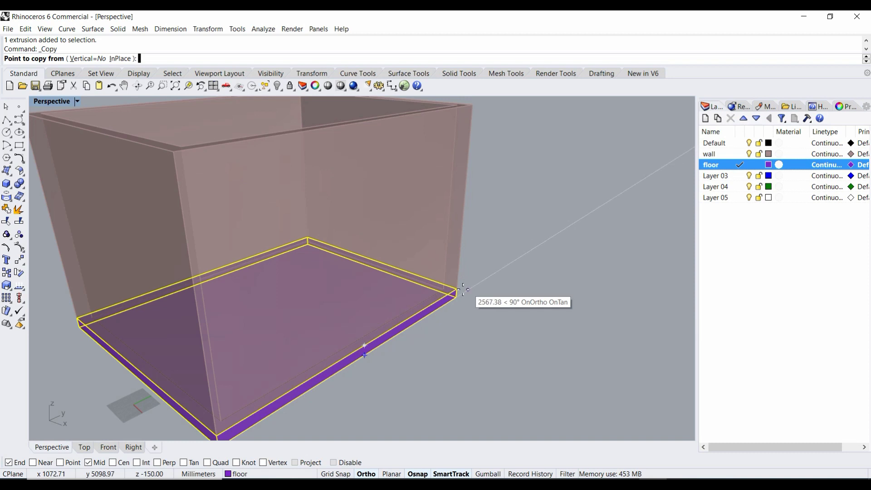
scroll(459, 292, up, 3)
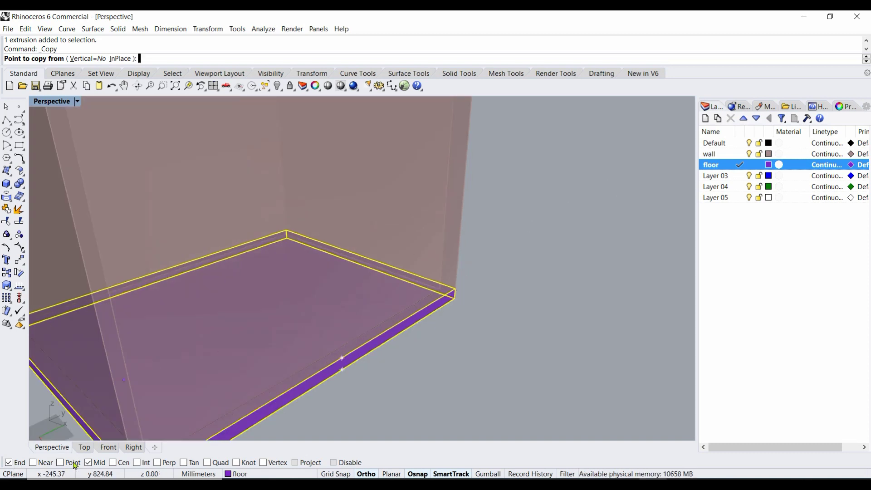
click(45, 465)
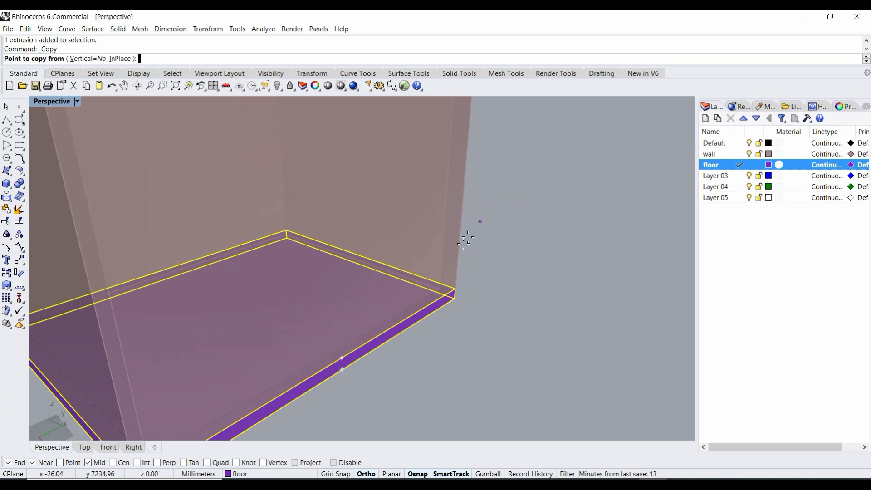
click(39, 464)
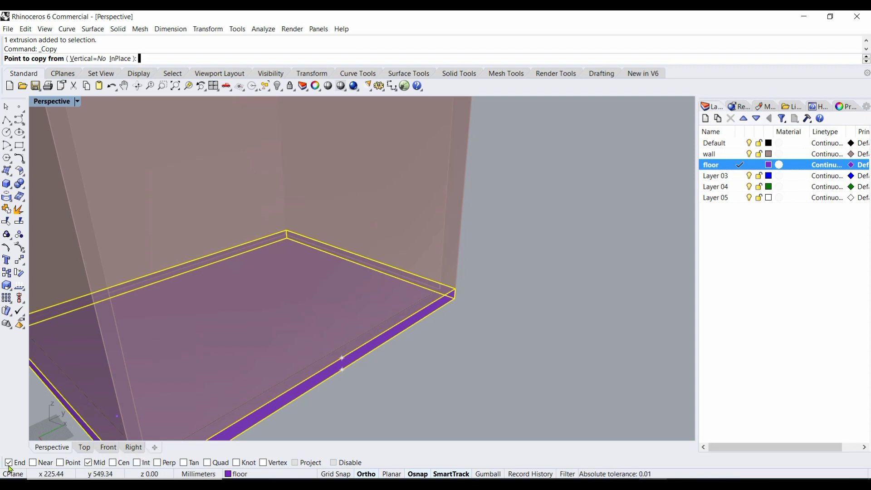
click(454, 299)
Snap the floor copy onto the walls' top corner as the 150 mm ceiling slab
scroll(453, 297, down, 5)
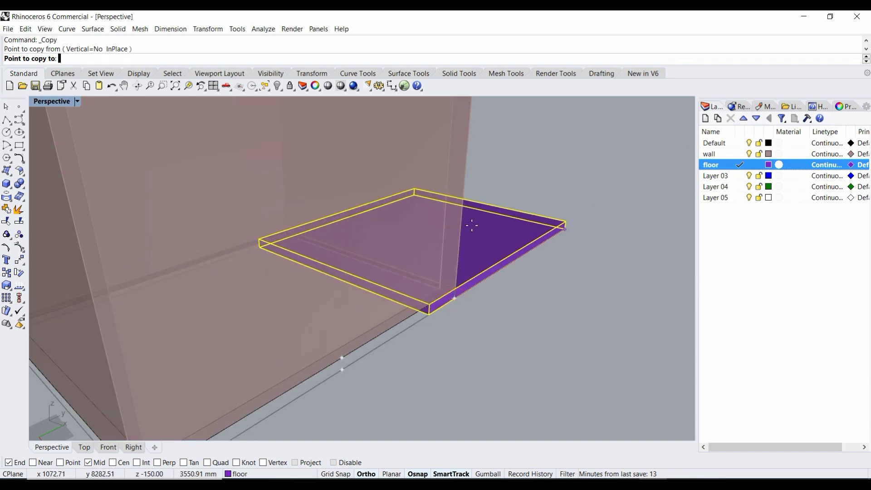
scroll(449, 181, up, 3)
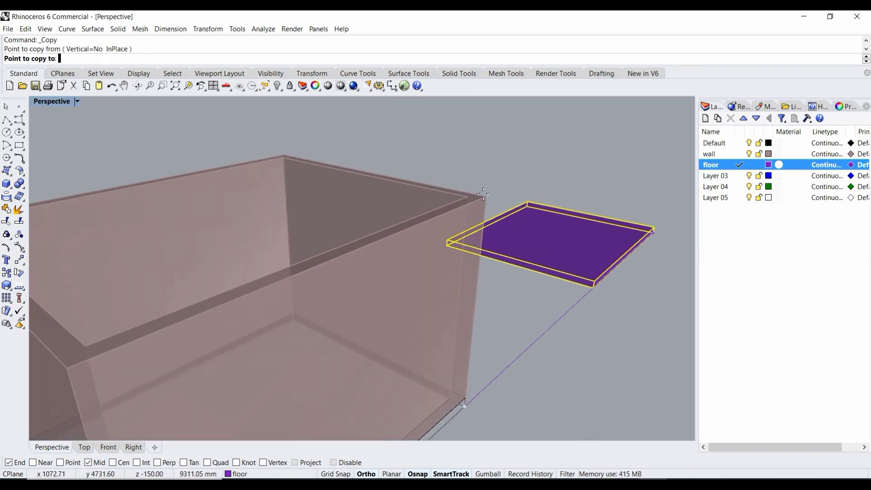
scroll(495, 206, up, 3)
click(481, 195)
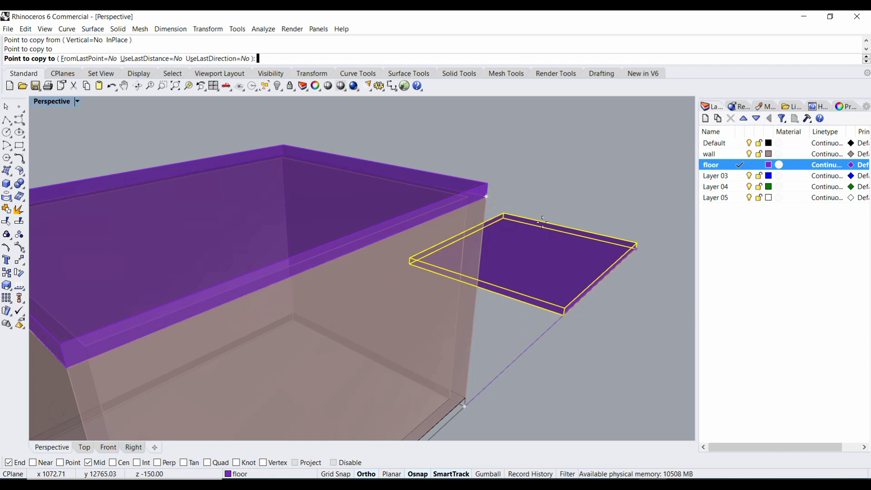
key(Return)
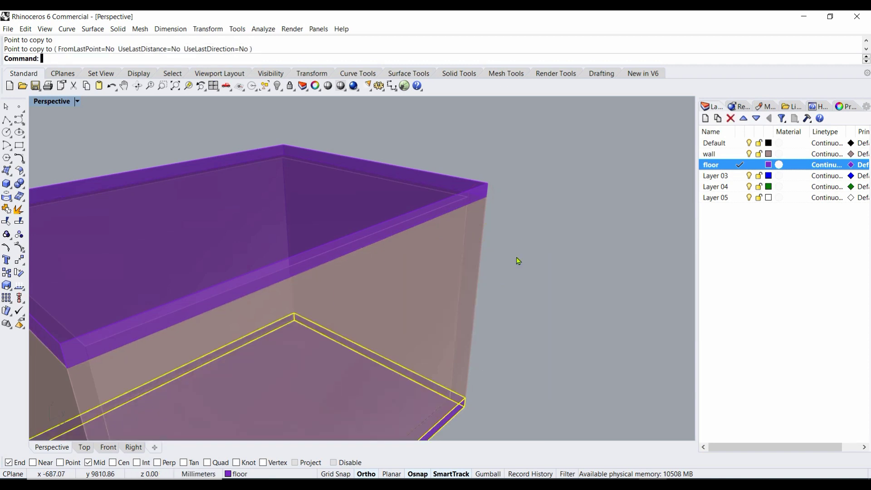
scroll(506, 243, down, 5)
scroll(524, 297, up, 4)
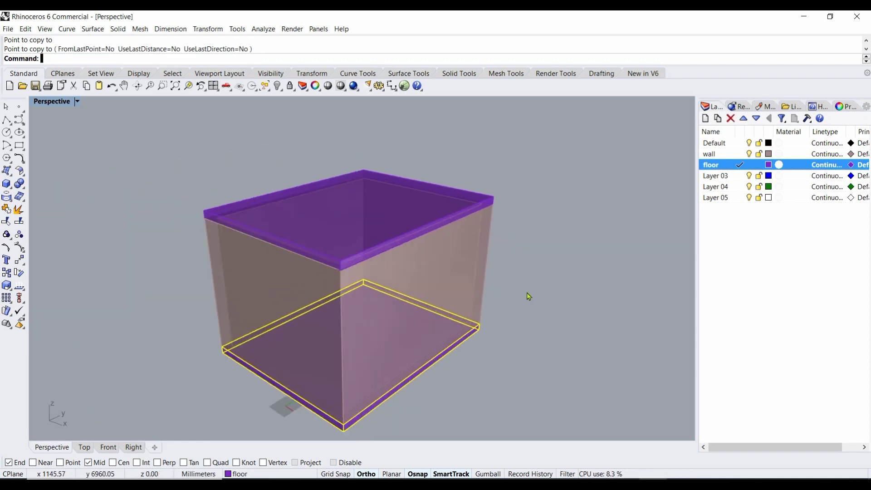
right_drag(523, 302, 486, 274)
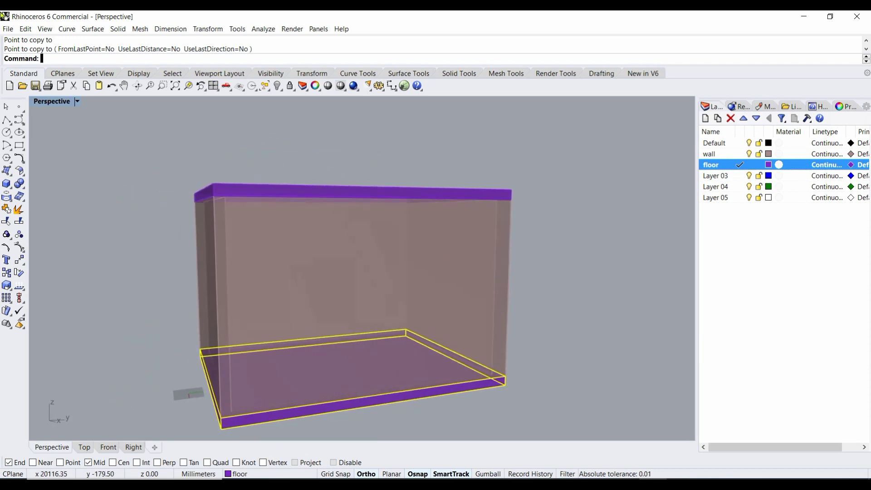
double_click(48, 102)
scroll(200, 187, down, 1)
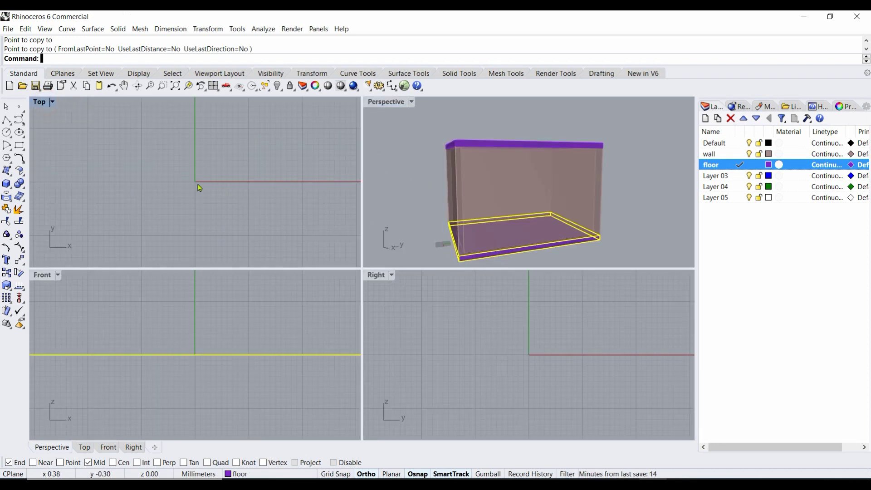
scroll(200, 187, down, 6)
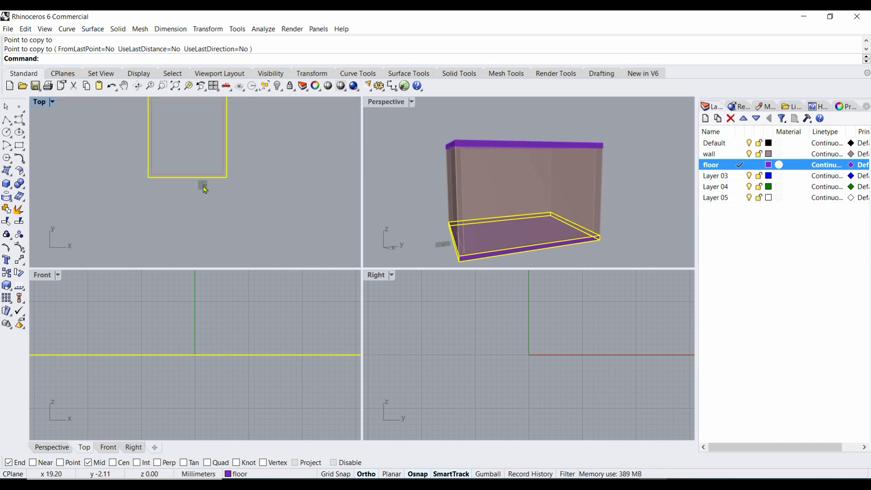
scroll(202, 186, up, 2)
scroll(202, 181, down, 2)
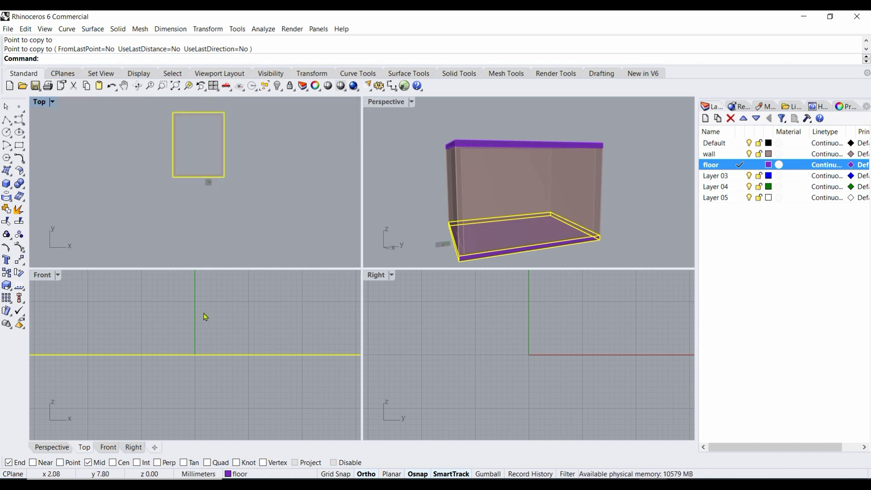
double_click(401, 104)
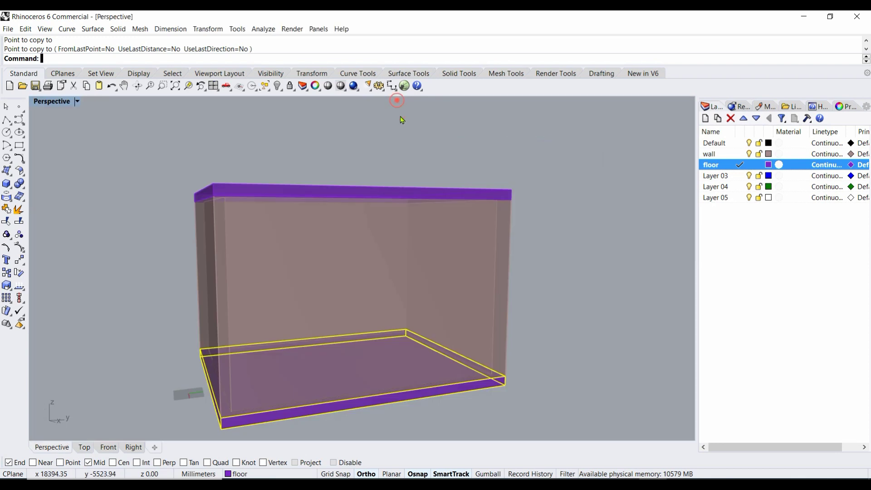
mouse_move(417, 283)
right_down()
mouse_move(407, 270)
mouse_move(432, 288)
mouse_move(428, 275)
right_up()
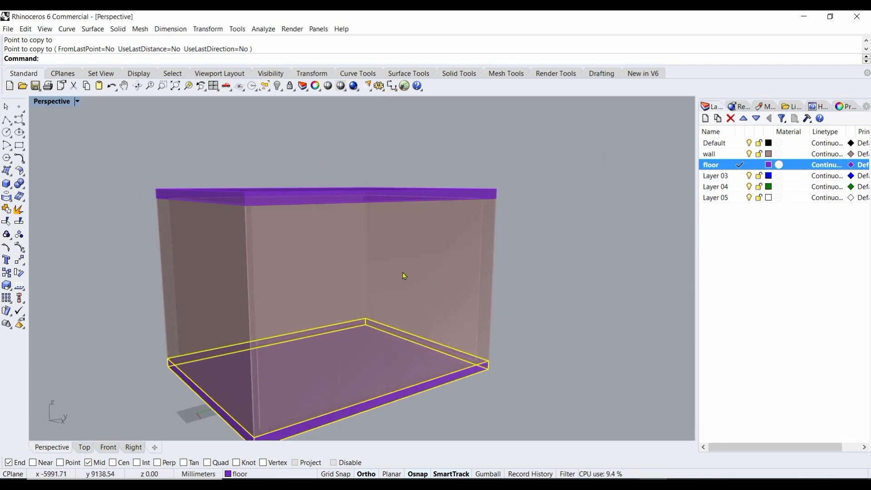
scroll(403, 262, down, 4)
right_drag(427, 244, 453, 260)
scroll(443, 217, up, 4)
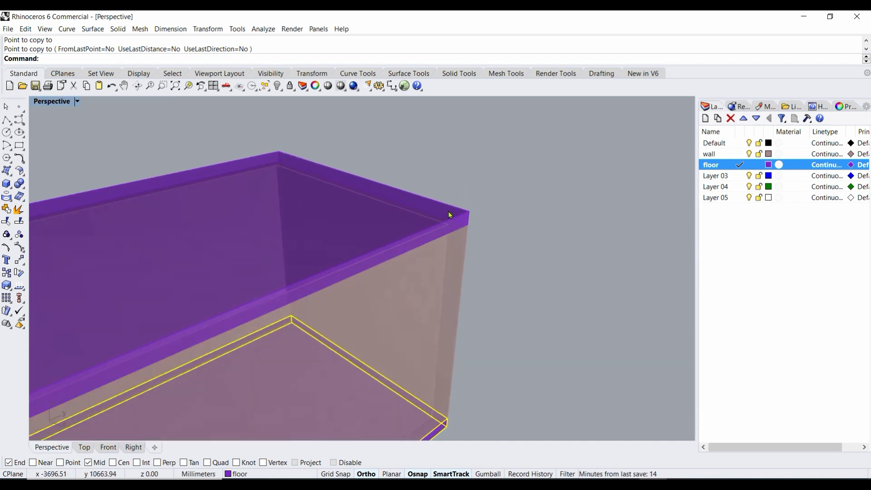
scroll(470, 198, down, 1)
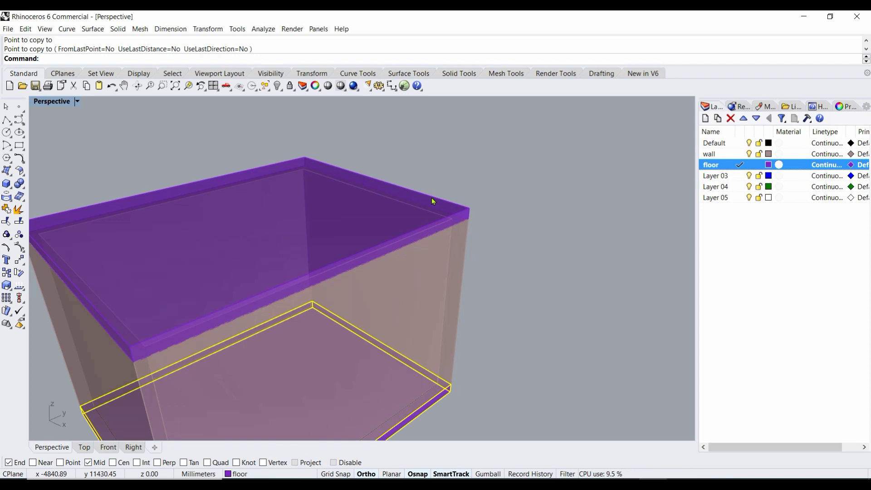
click(724, 178)
Rename Layer 03 to 'roof'
double_click(726, 179)
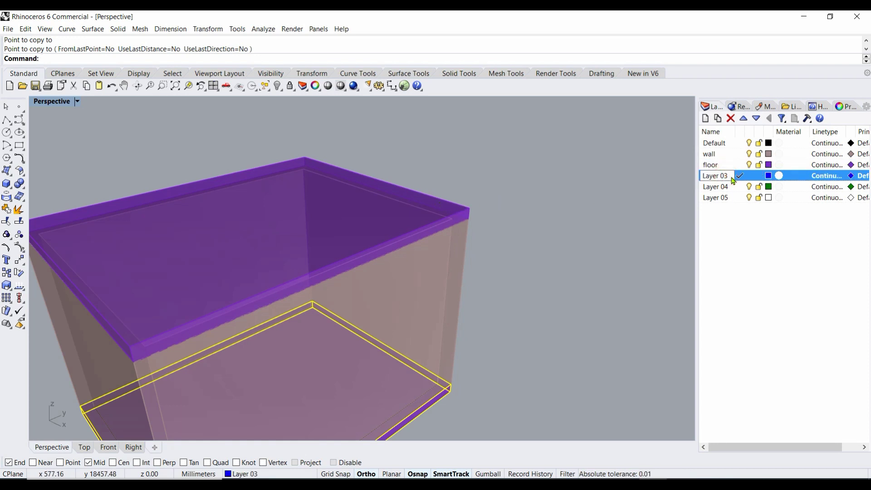
text(roo)
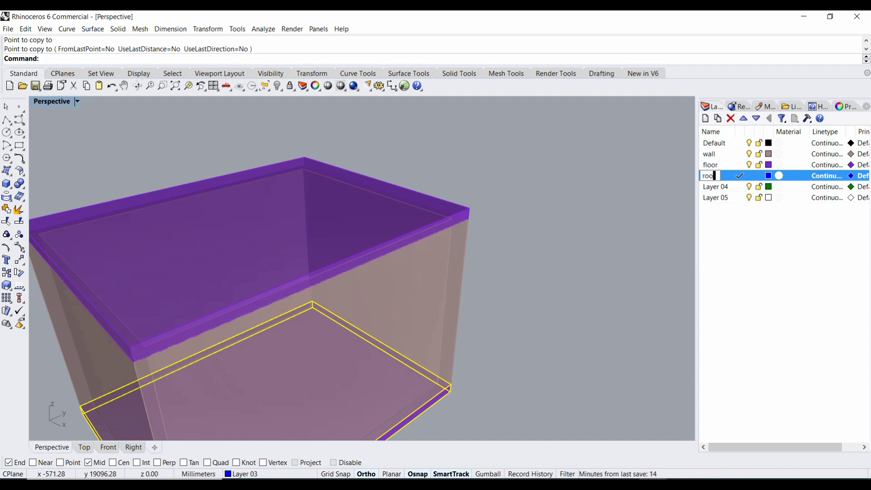
text(f)
key(Return)
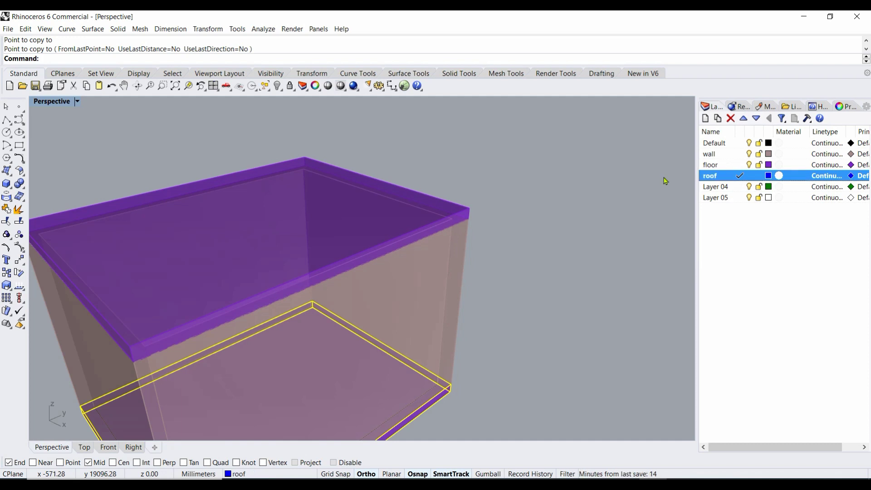
Assign the top slab to the roof layer in its object properties
click(460, 211)
key(Return)
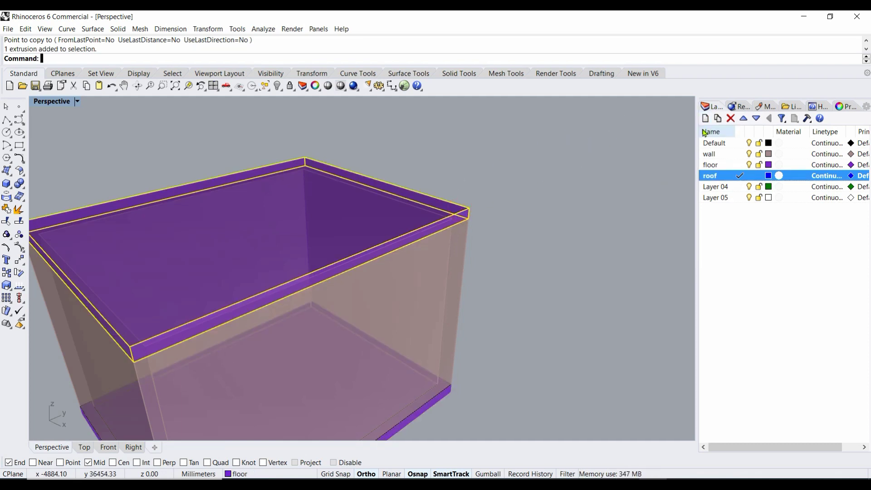
click(841, 107)
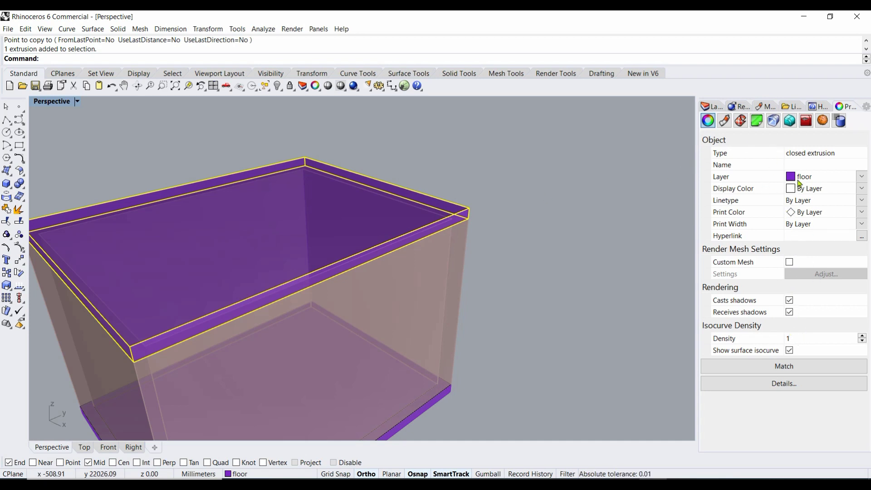
click(862, 180)
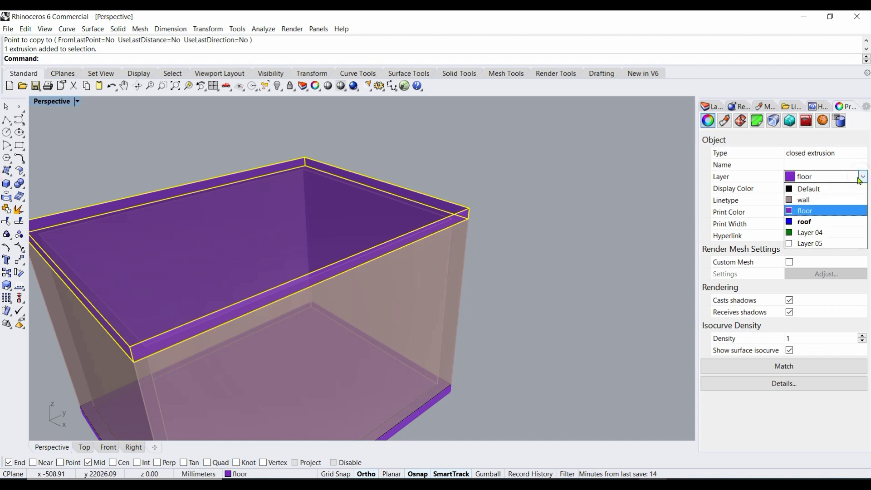
click(811, 223)
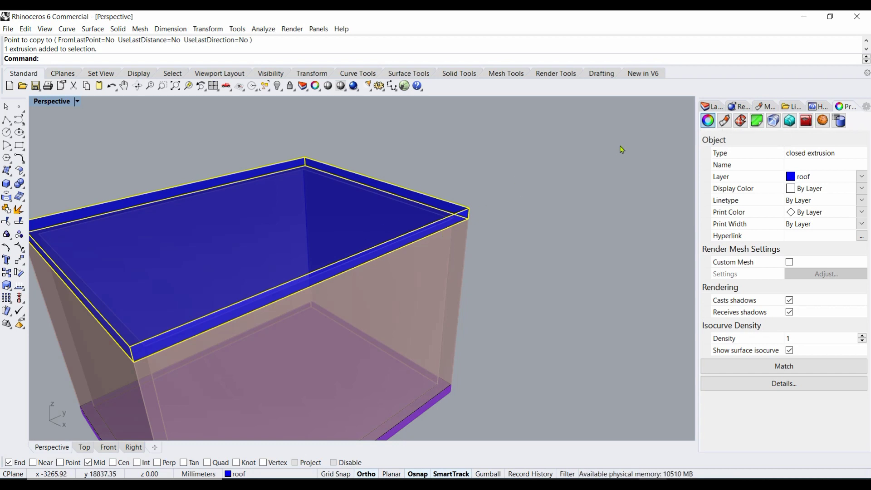
Detach the object Properties panel into a floating window
click(711, 108)
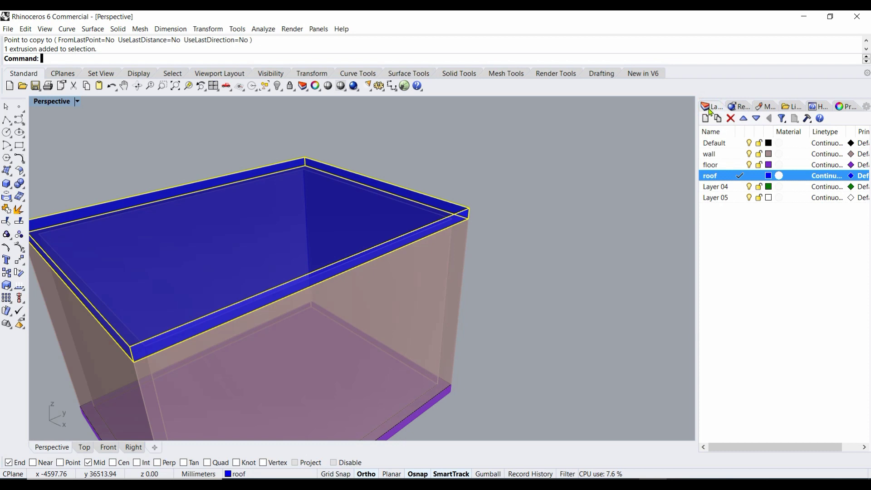
click(846, 107)
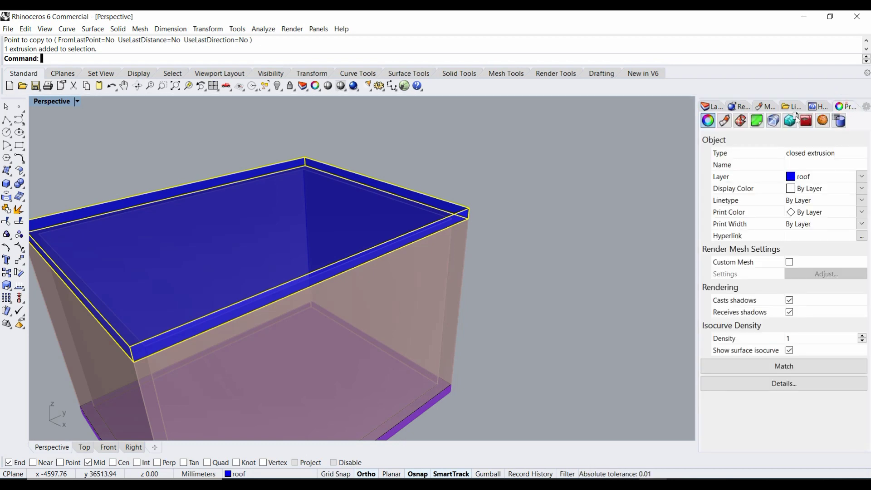
drag(798, 116, 511, 173)
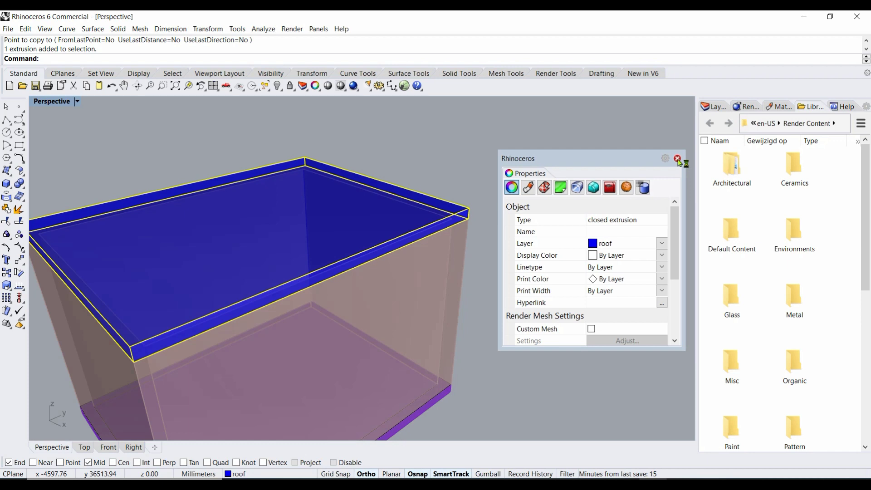
Reopen Properties with the Properties command and dock it beside the layer list
click(677, 158)
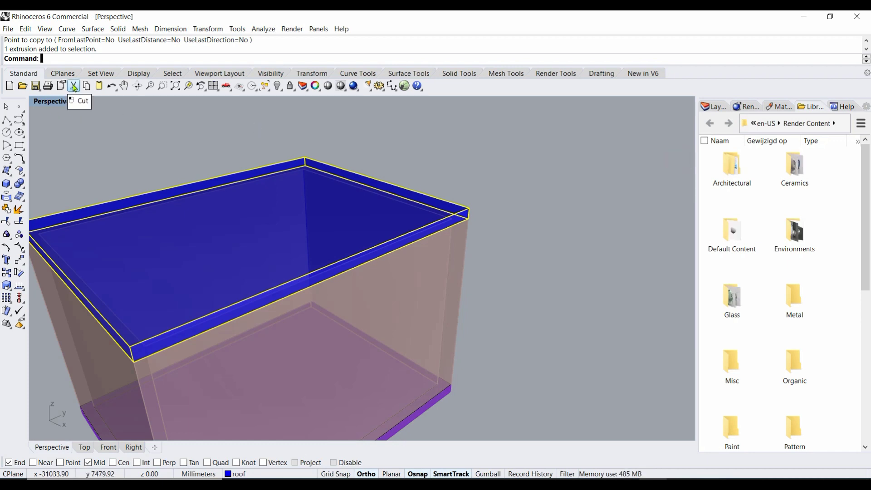
text(Properties)
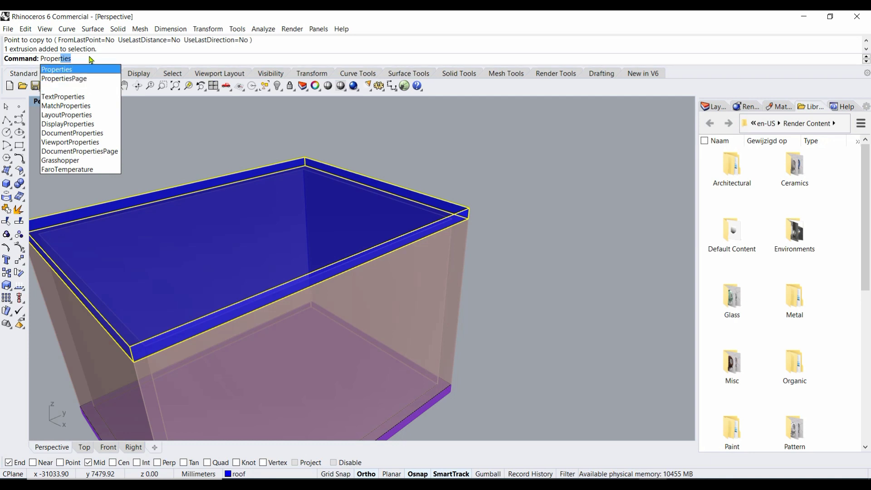
key(Return)
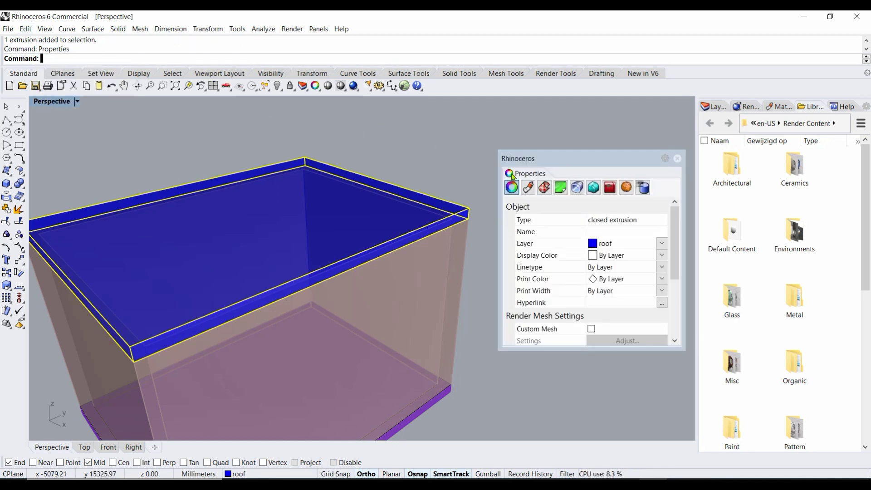
drag(535, 181, 726, 111)
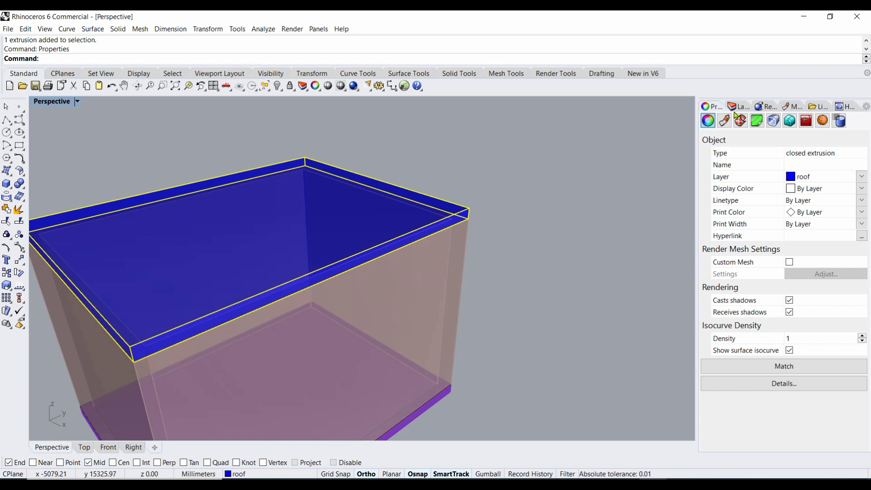
click(739, 108)
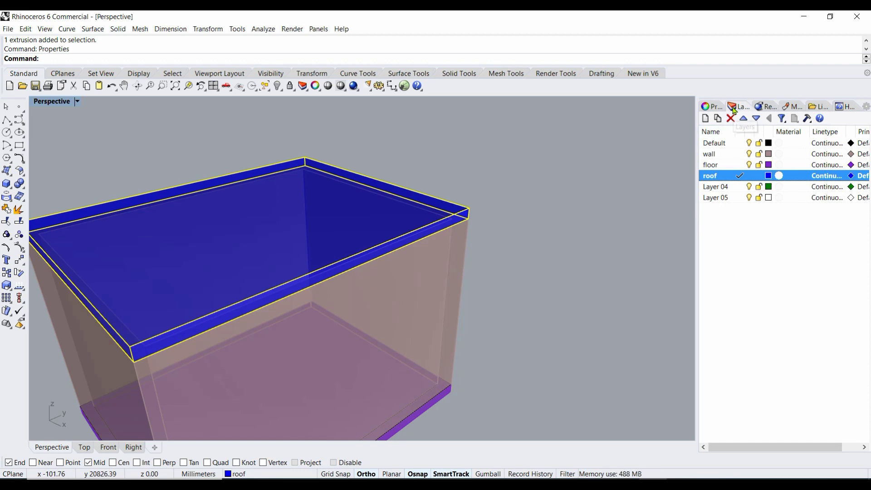
scroll(381, 132, down, 6)
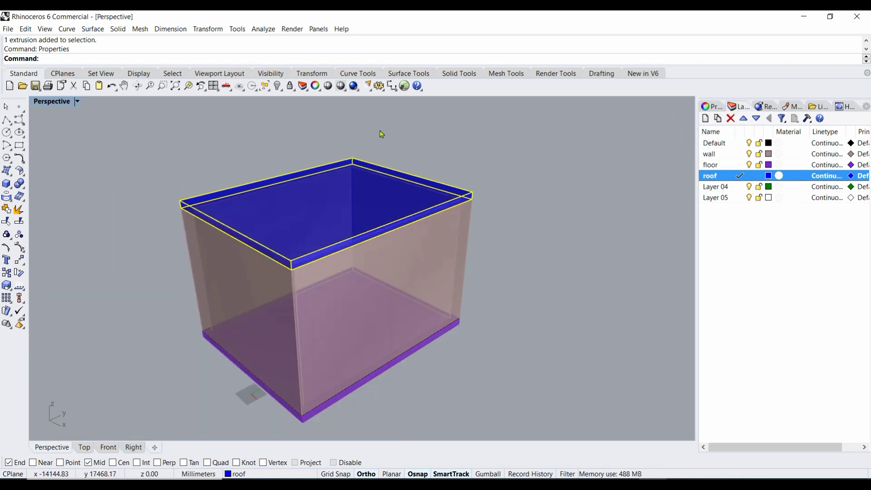
scroll(430, 164, up, 3)
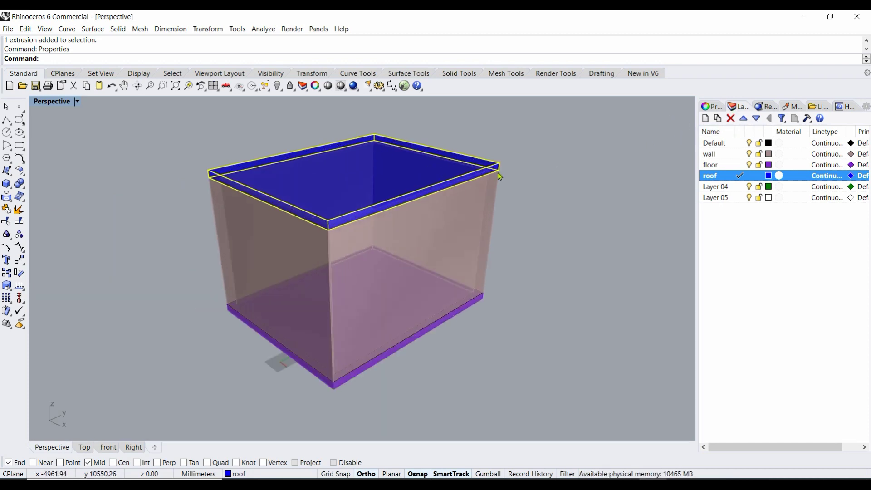
Change the roof layer colour from blue to grey
click(769, 177)
mouse_move(510, 196)
mouse_down()
mouse_move(505, 179)
mouse_move(517, 168)
mouse_move(518, 208)
mouse_up()
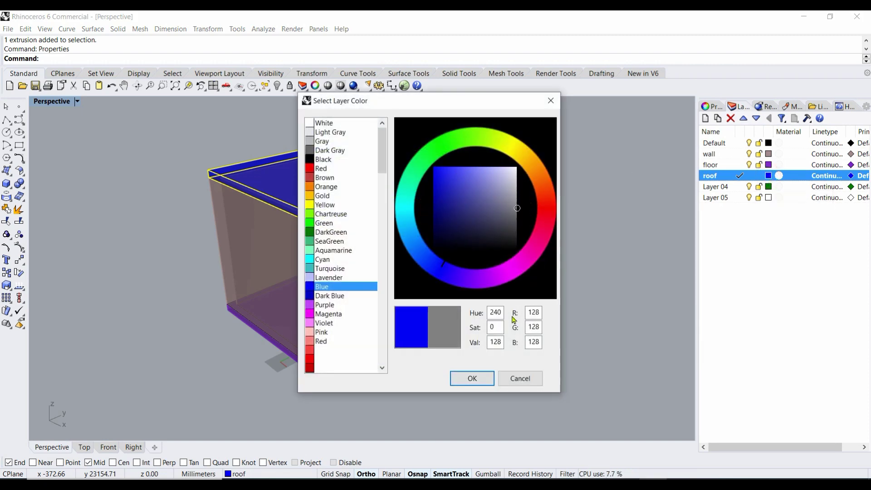
click(480, 385)
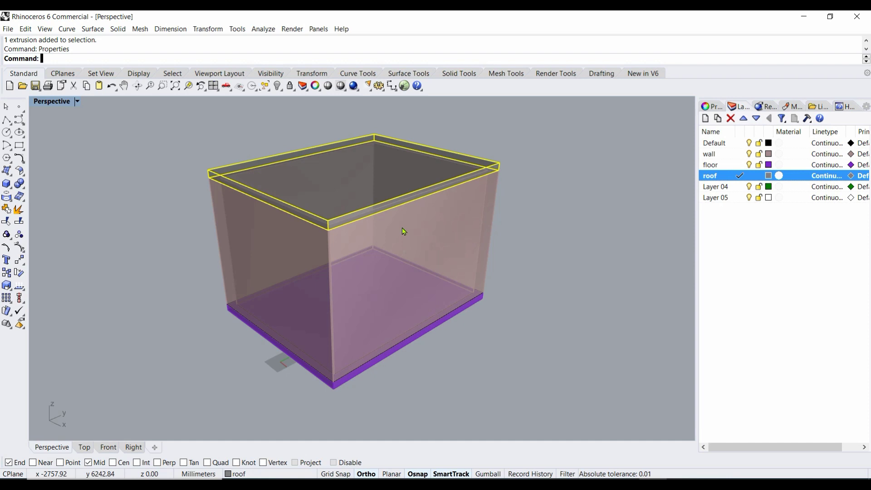
Make Default the current layer
right_drag(404, 232, 358, 305)
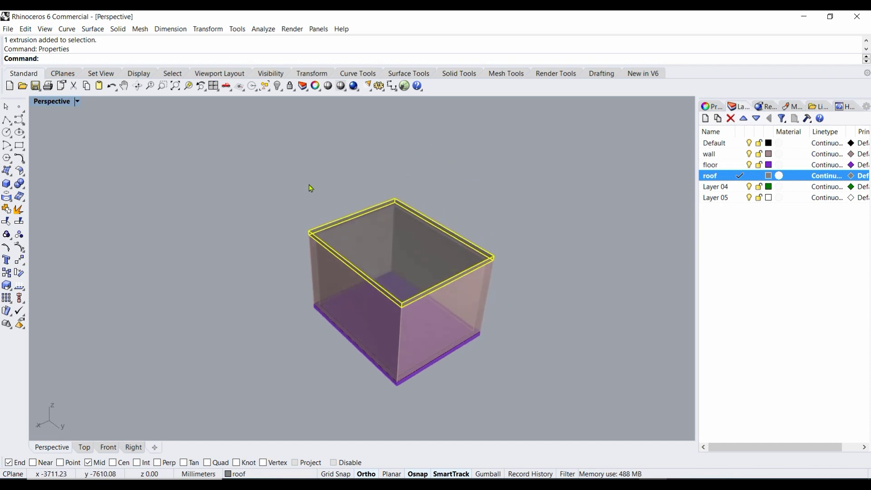
scroll(311, 188, down, 5)
scroll(479, 200, up, 3)
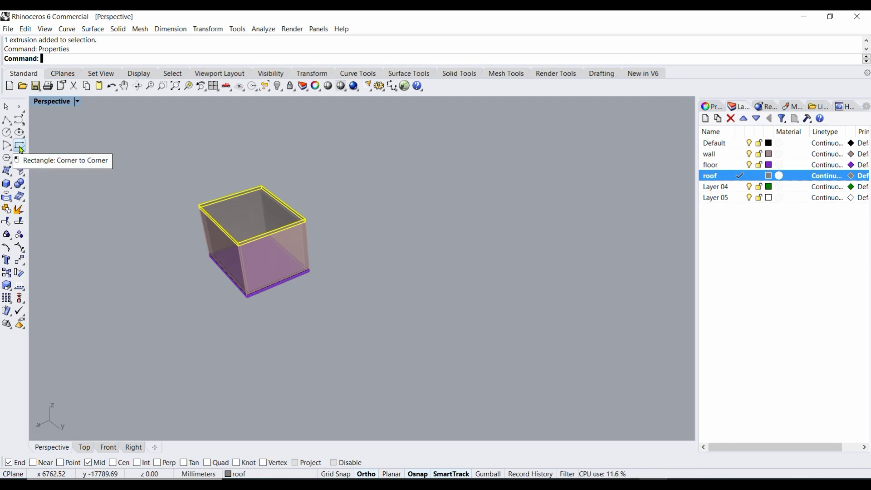
scroll(328, 205, down, 2)
right_drag(397, 179, 379, 188)
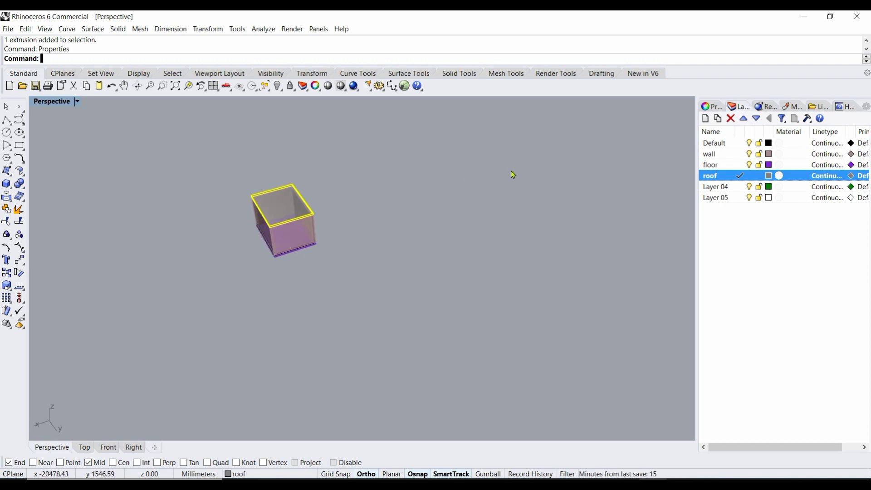
double_click(730, 144)
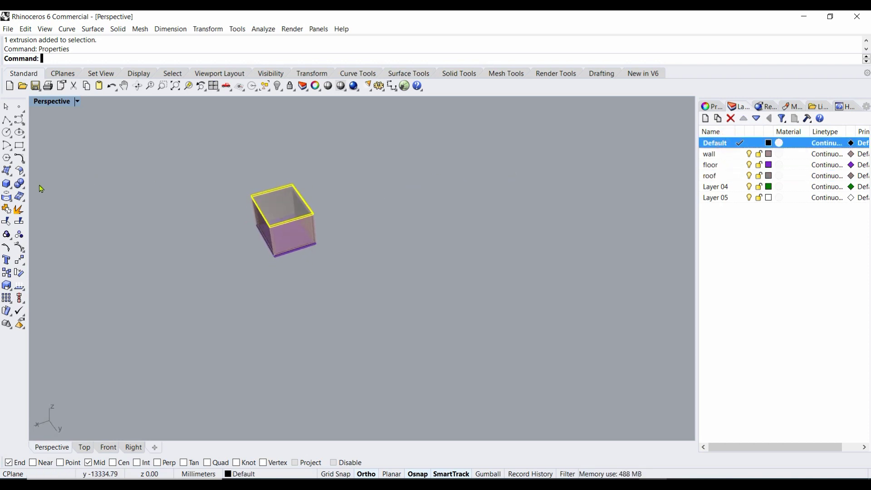
Draw a large corner-to-corner reference rectangle on the ground around the room box
click(18, 149)
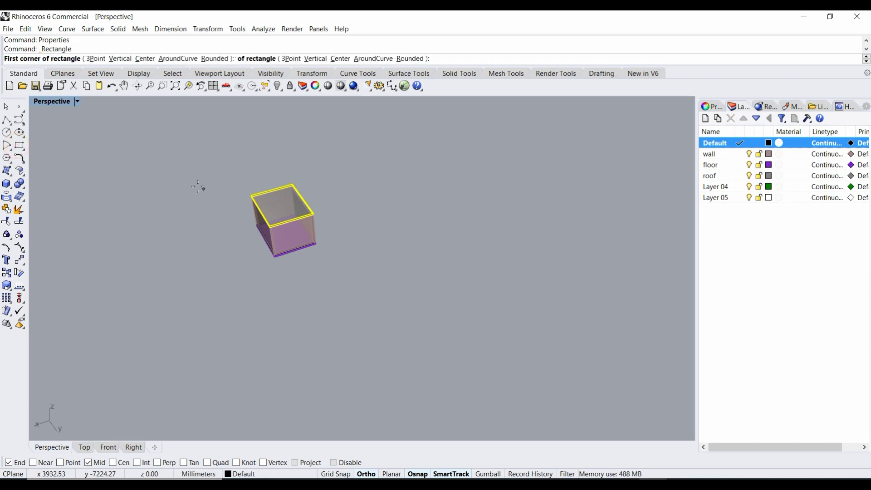
click(173, 199)
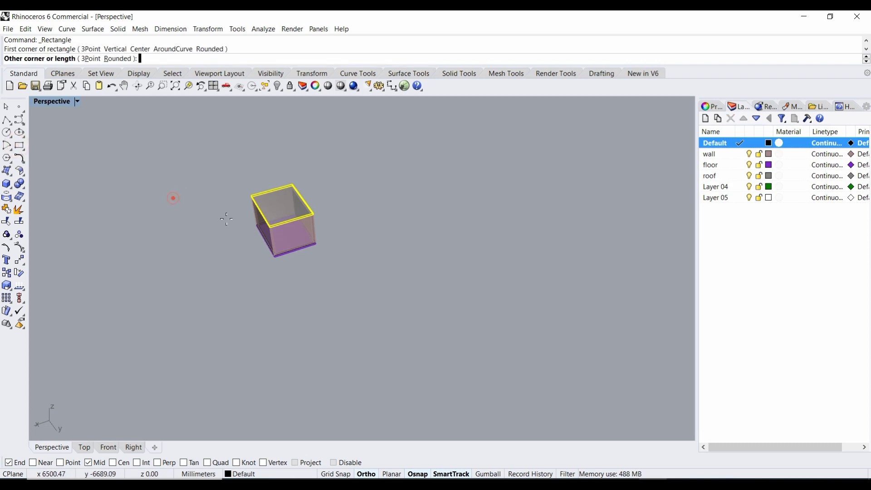
click(422, 258)
click(469, 286)
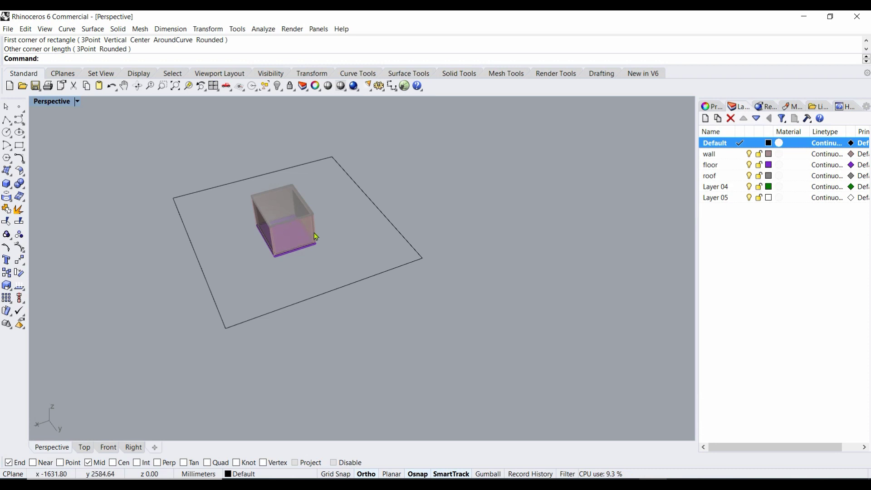
Window-select the rectangle and all room parts and start Copy
right_drag(278, 263, 196, 185)
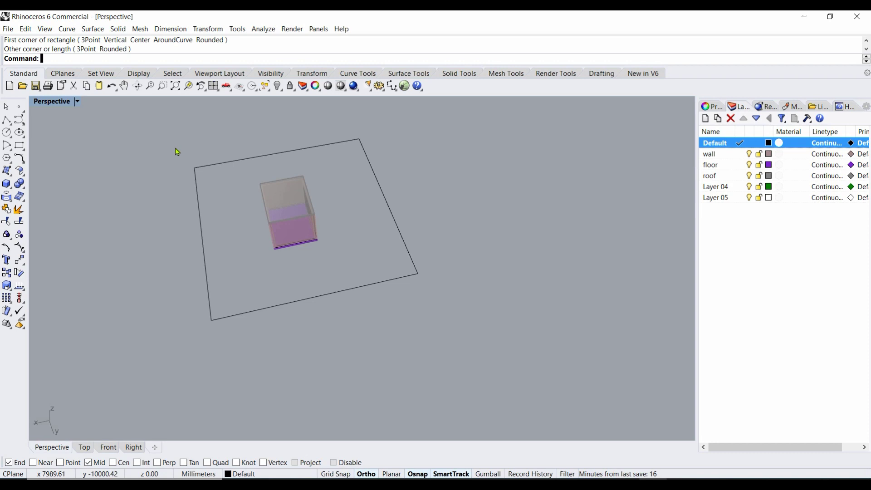
drag(175, 150, 156, 114)
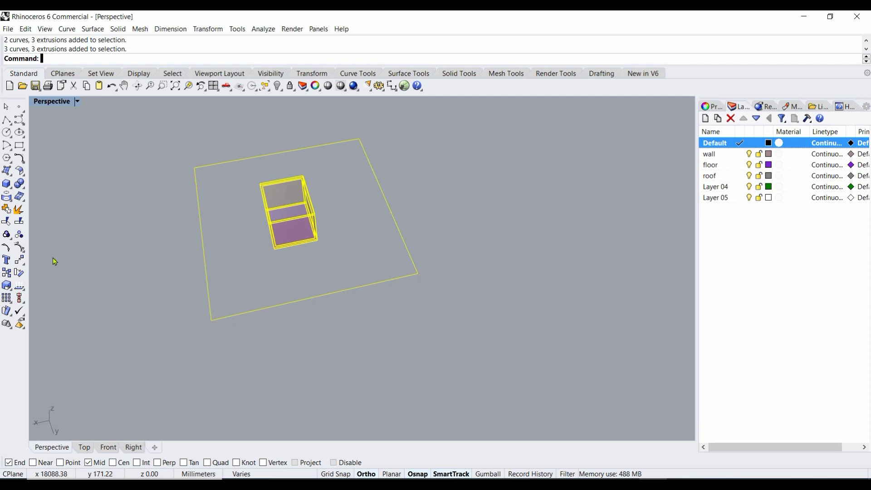
click(7, 273)
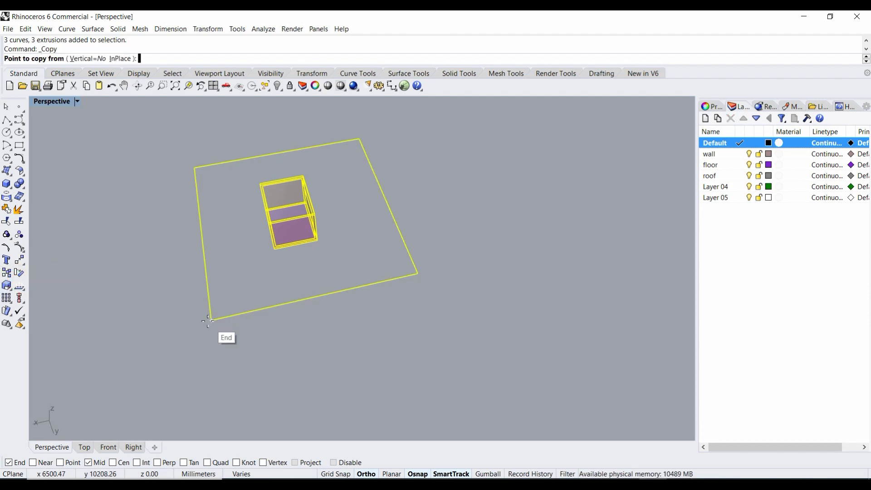
Copy the rectangle and box from one corner to the rectangle's far corner
click(212, 320)
click(422, 274)
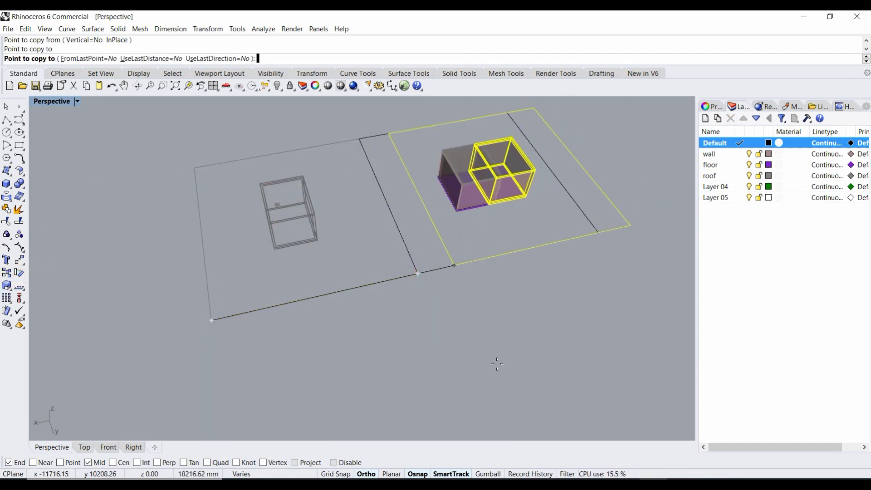
key(Return)
Delete the walls of the copied right-hand room
scroll(453, 271, up, 5)
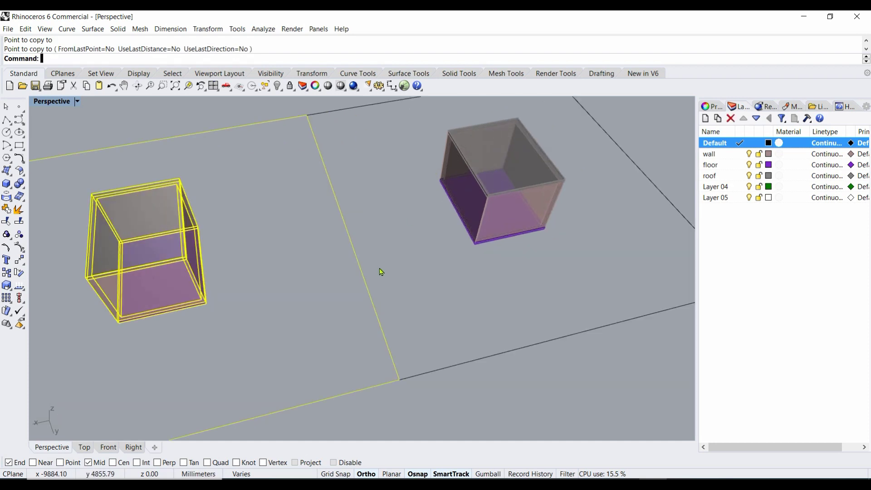
right_drag(397, 261, 416, 227)
click(411, 243)
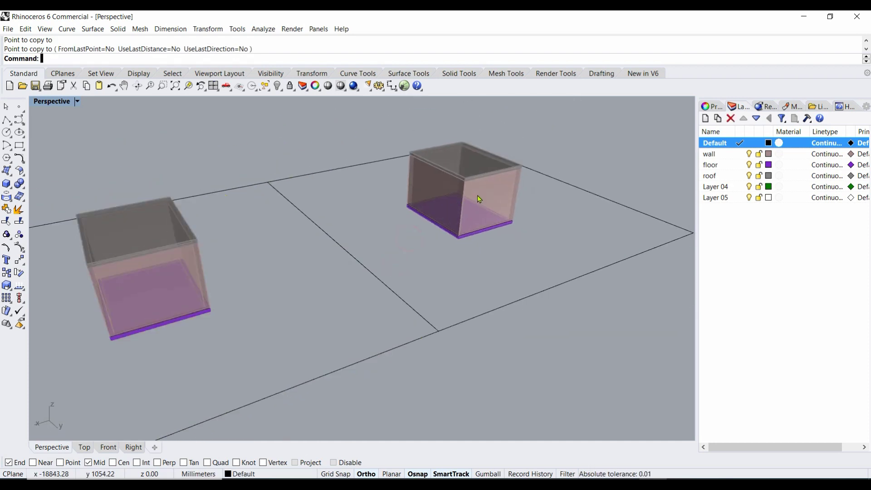
click(505, 189)
key(Delete)
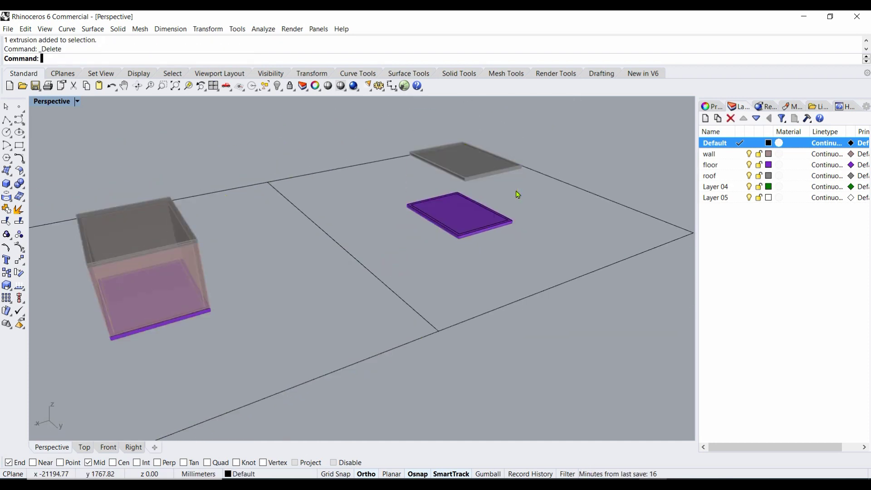
Copy the other room's walls from its rectangle corner to the matching corner
click(199, 269)
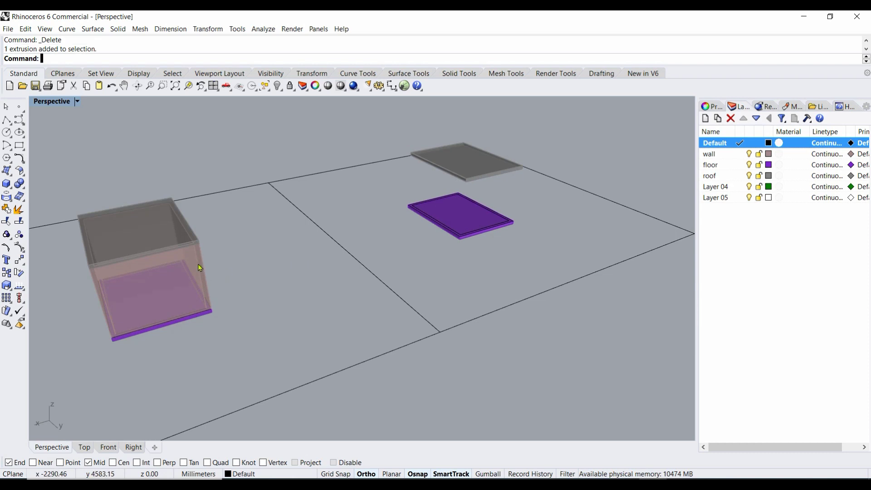
click(8, 272)
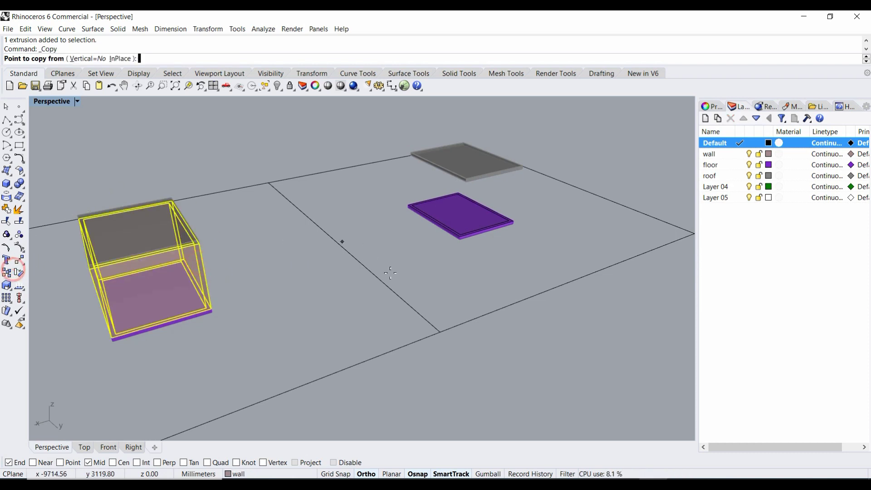
click(438, 333)
scroll(444, 249, down, 3)
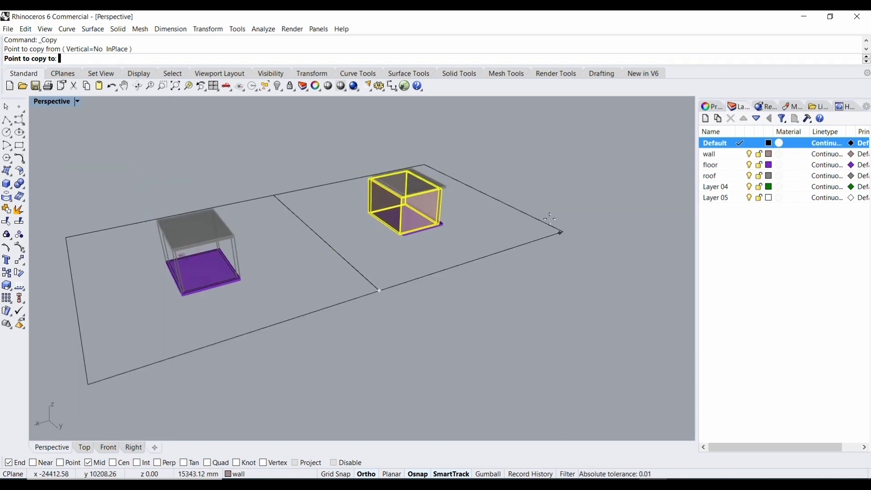
click(561, 231)
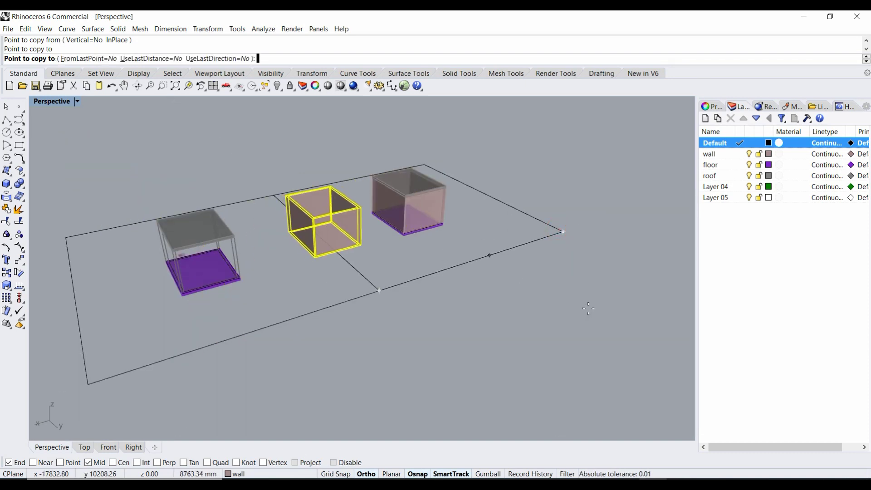
key(Return)
Clear the selection and orbit to a lower angle to inspect both rooms
click(472, 236)
scroll(440, 217, up, 2)
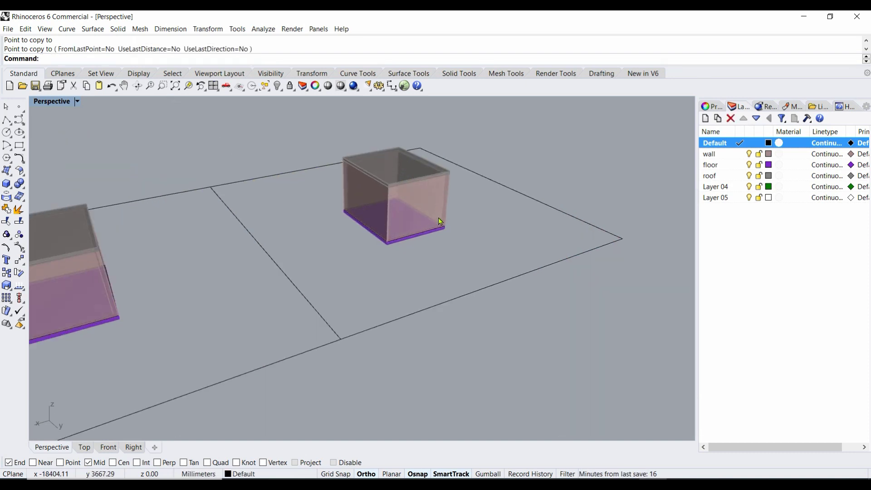
right_drag(501, 205, 473, 239)
scroll(467, 234, down, 4)
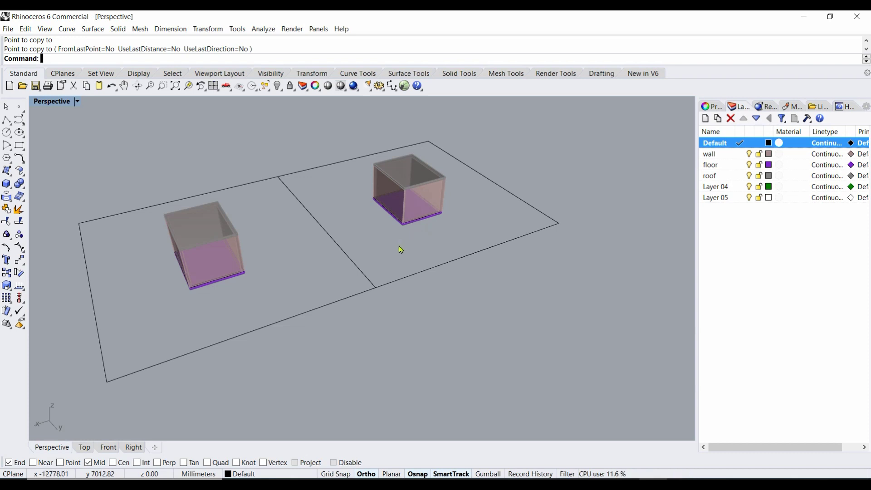
scroll(400, 249, down, 1)
scroll(376, 239, up, 1)
scroll(391, 232, up, 1)
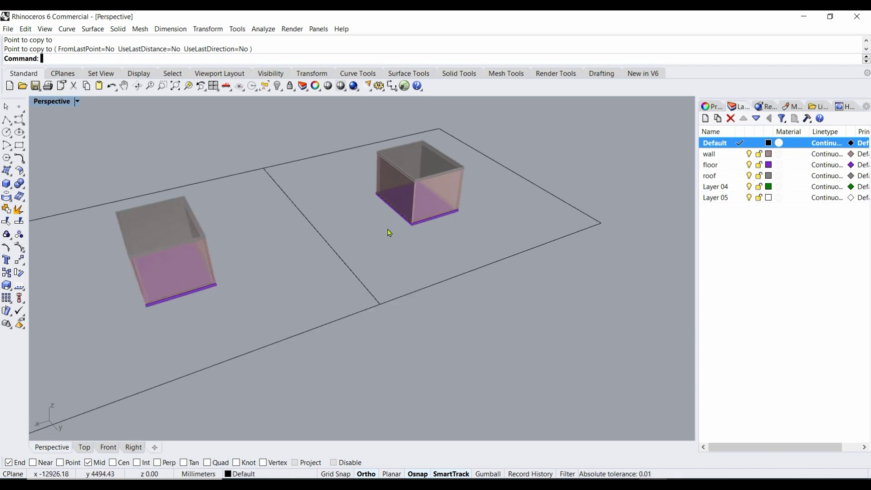
right_drag(384, 258, 266, 233)
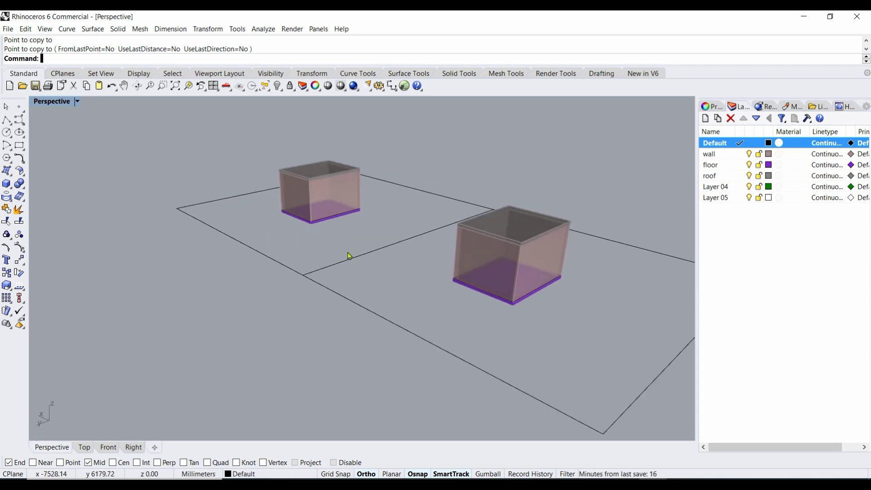